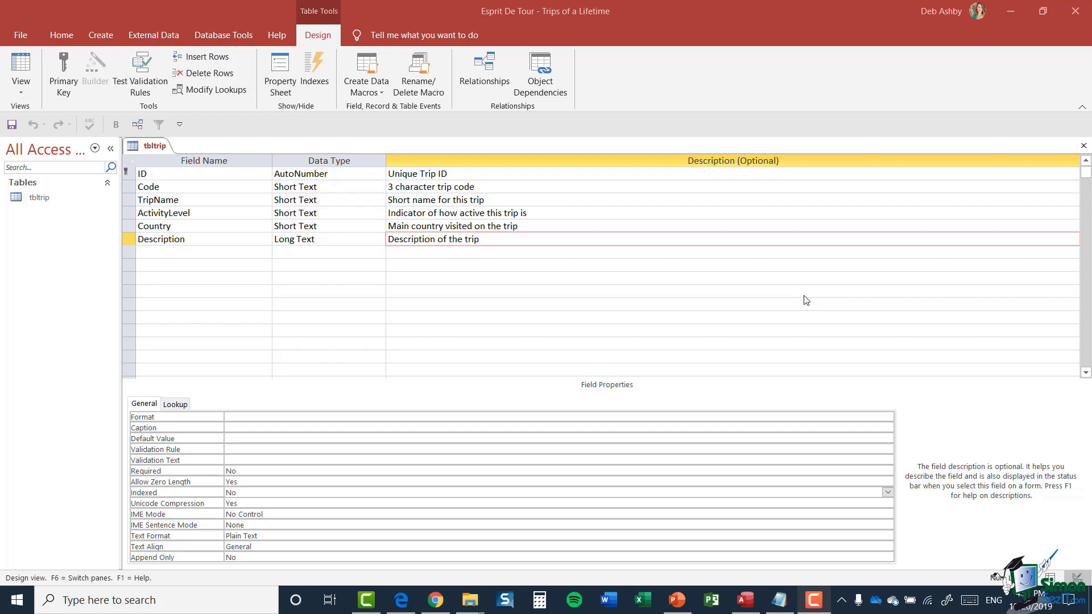
Check the 'Duration: 8 days' line in the trip notes, then return to the table design.
{"action": "left_click", "coordinate": [780, 600]}
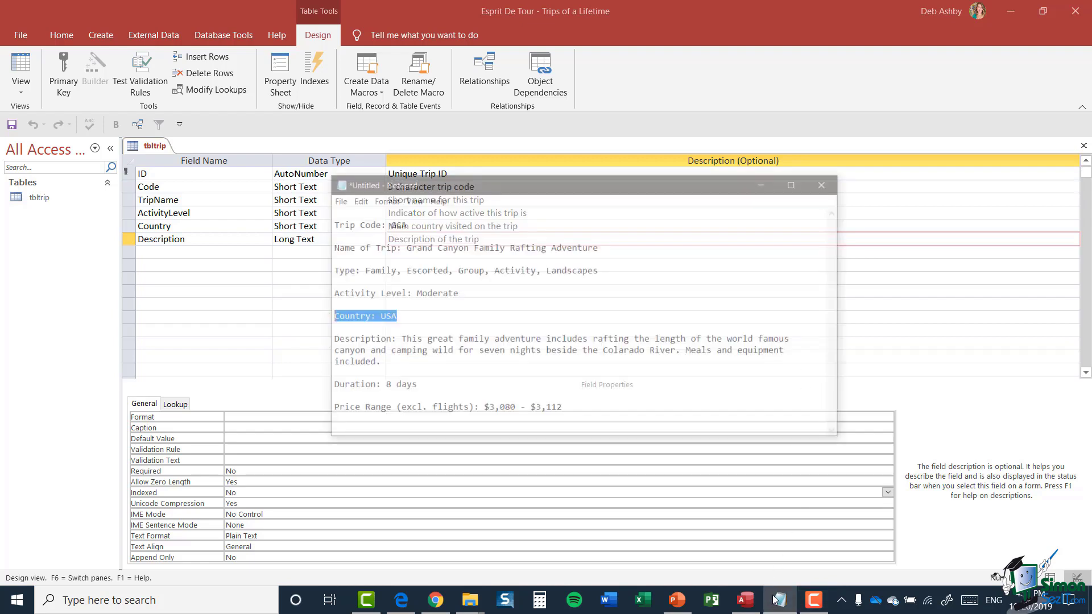
{"action": "left_click", "coordinate": [400, 303]}
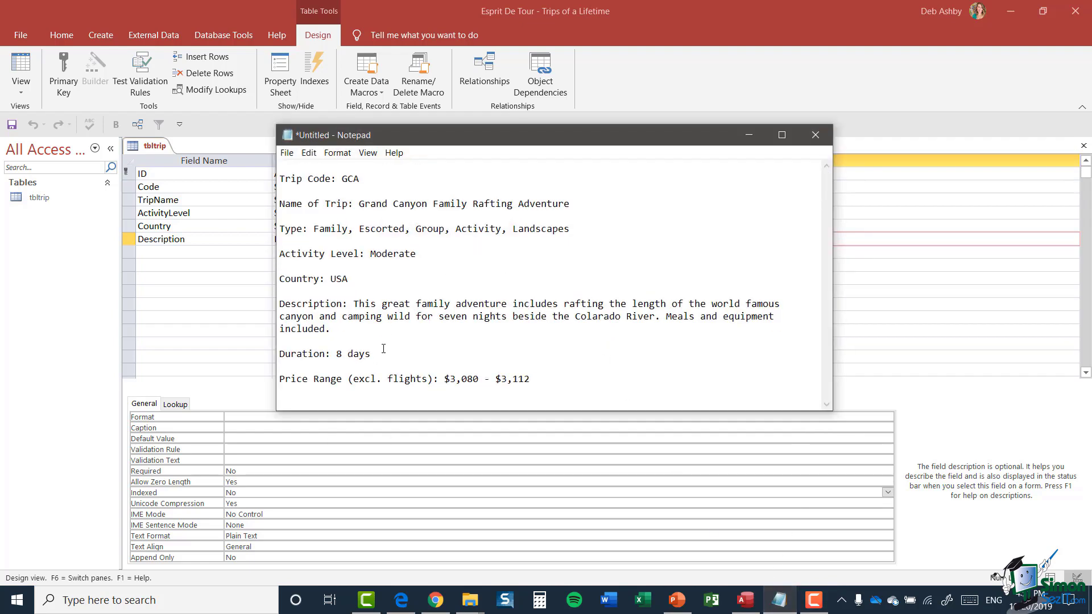
{"action": "left_click_drag", "start_coordinate": [373, 353], "coordinate": [278, 358]}
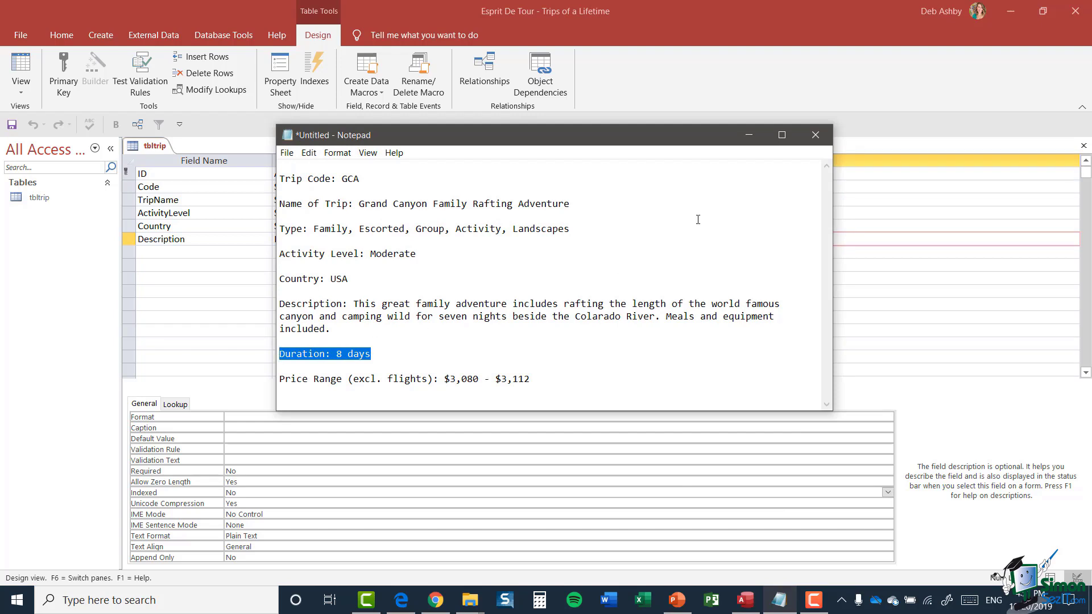
{"action": "left_click", "coordinate": [750, 135]}
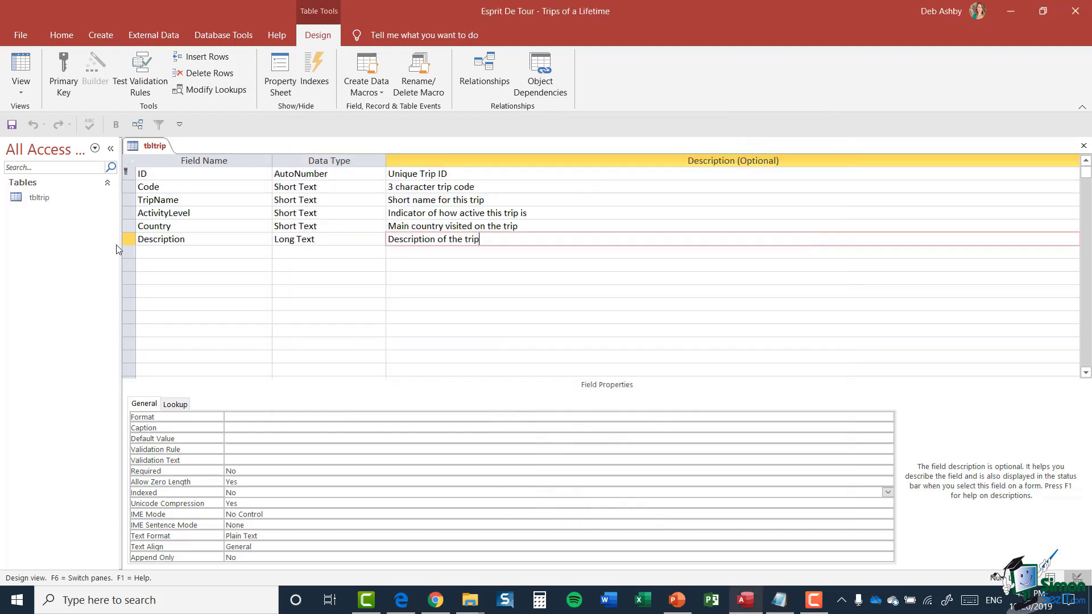
Add a DurationDays field with the Number data type in the first empty row.
{"action": "left_click", "coordinate": [161, 252]}
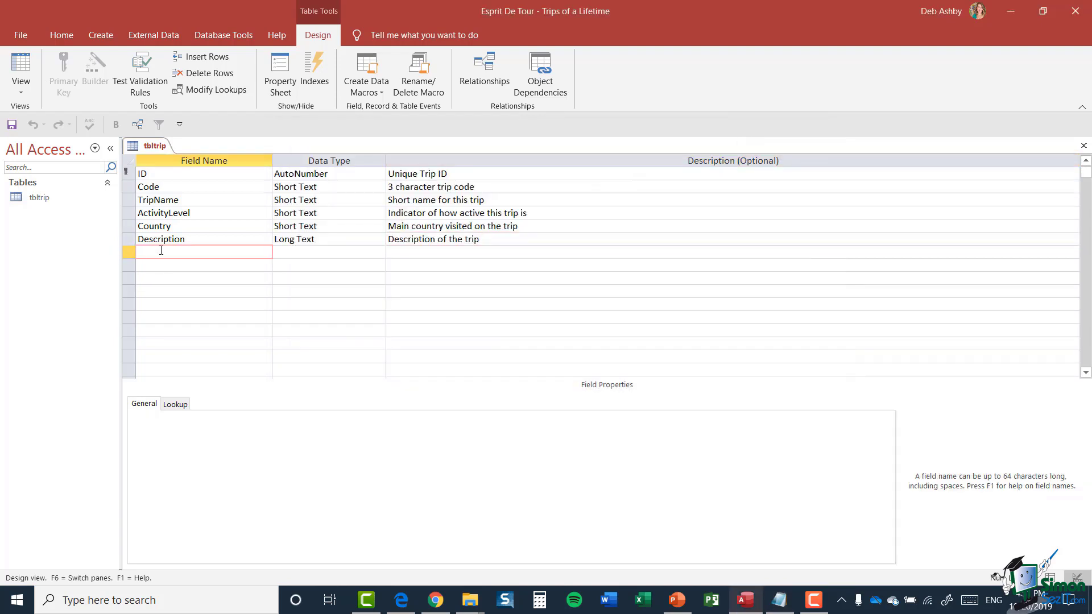
{"action": "type", "text": "Durati"}
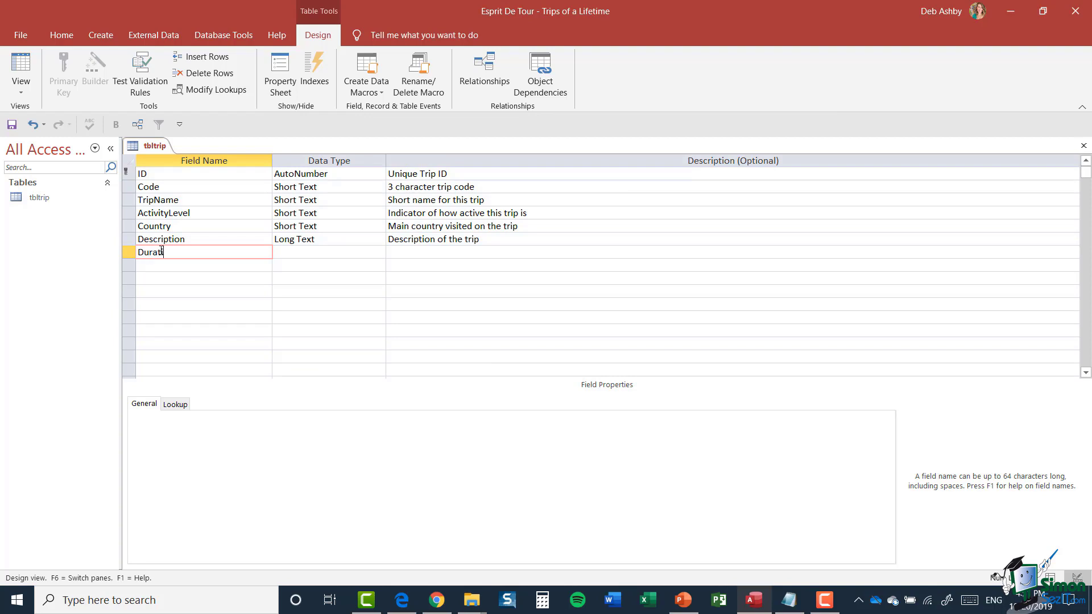
{"action": "type", "text": "onDays"}
{"action": "key", "text": "Tab"}
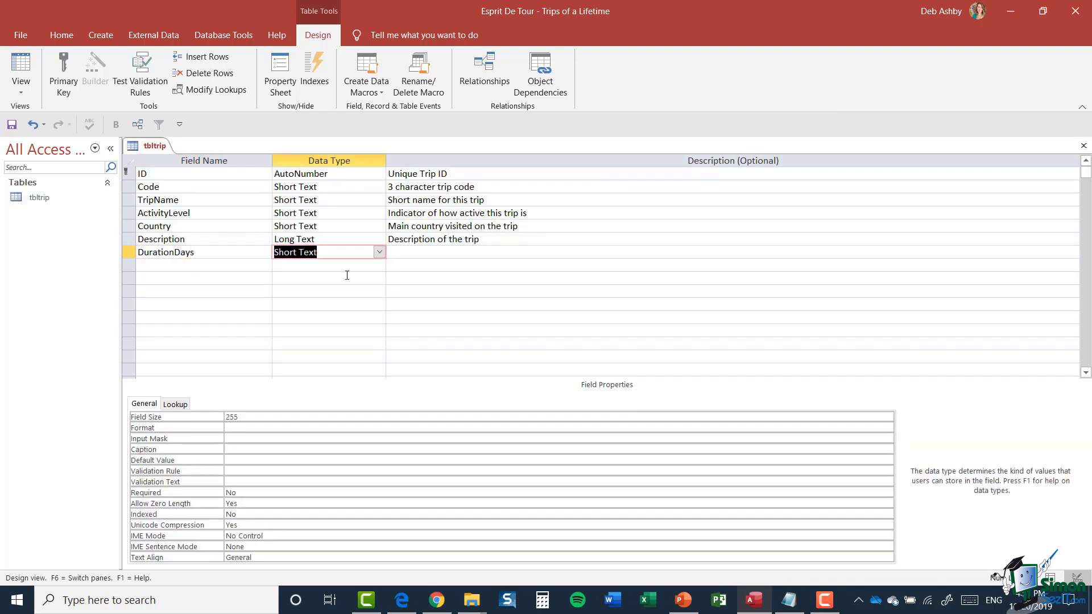
{"action": "left_click", "coordinate": [379, 252]}
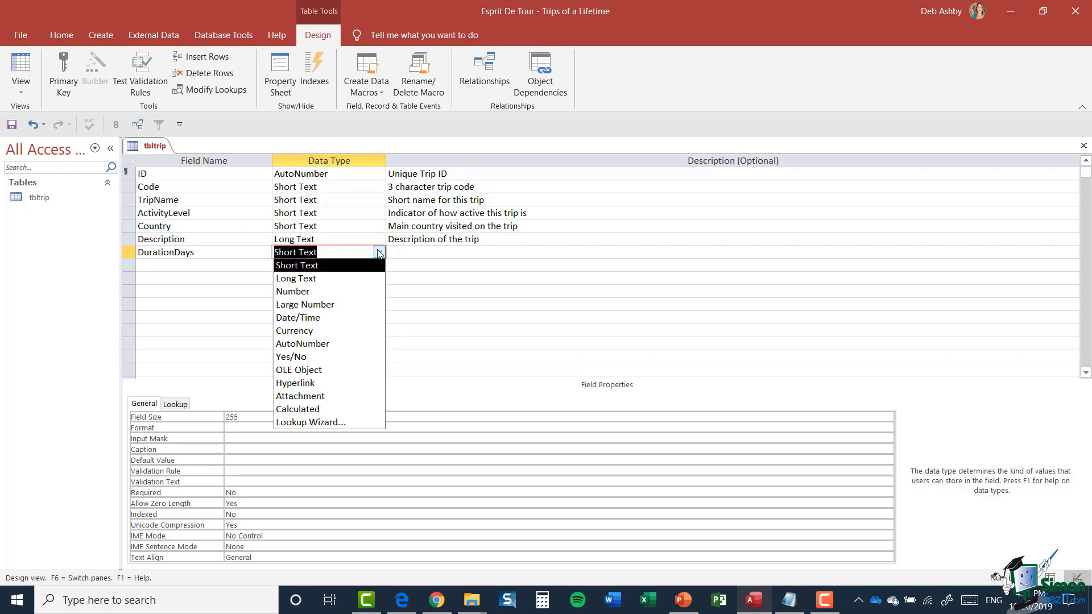
{"action": "left_click", "coordinate": [312, 292]}
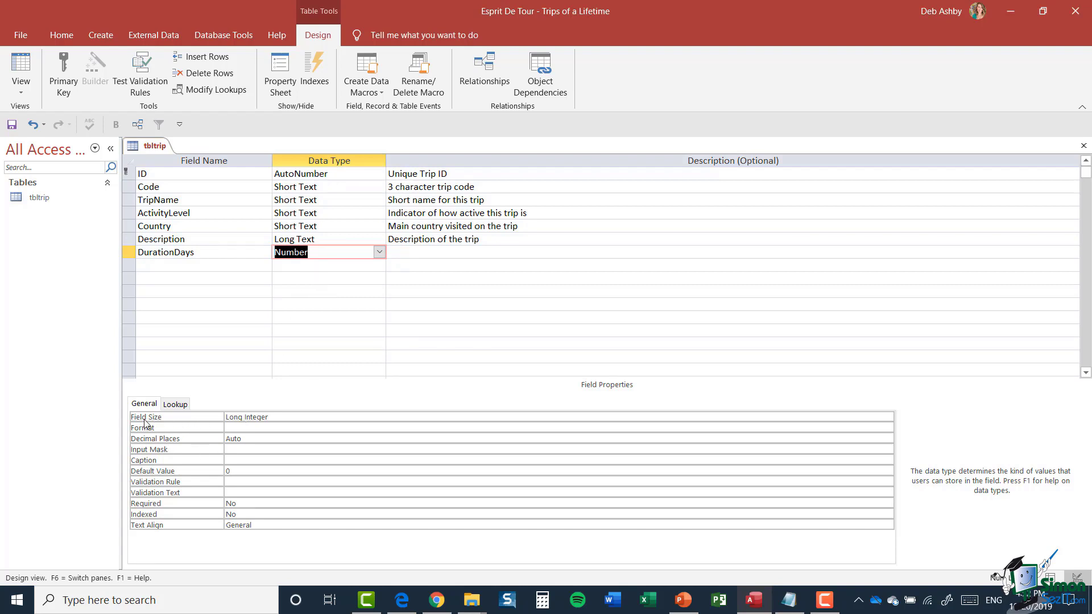
{"action": "left_click", "coordinate": [267, 419]}
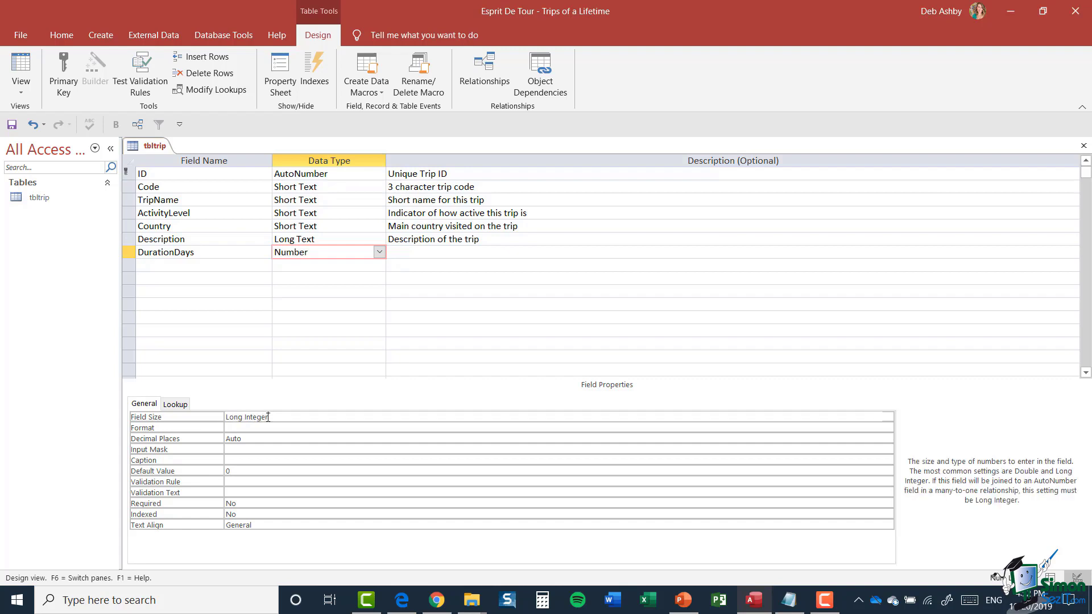
Look at the Field Size options unchanged, then bring up the FieldSize property help.
{"action": "left_click", "coordinate": [888, 417]}
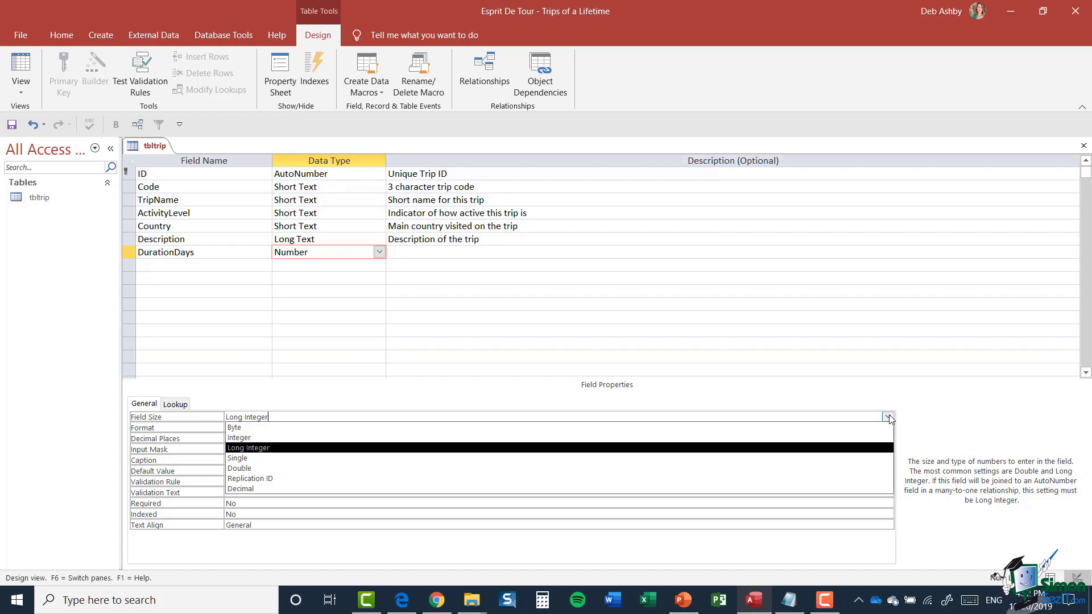
{"action": "left_click", "coordinate": [887, 417]}
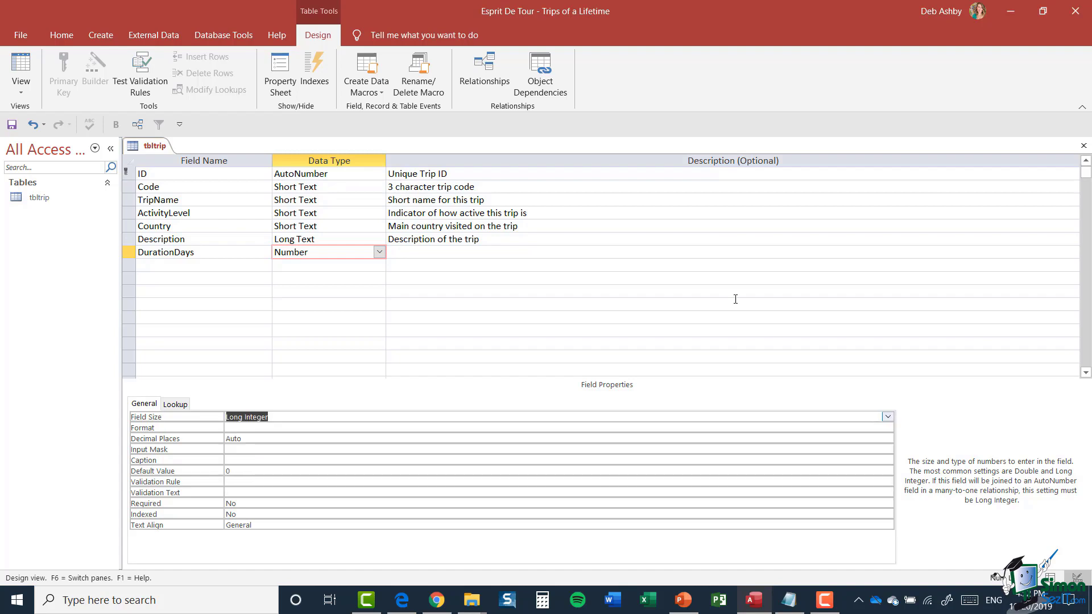
{"action": "key", "text": "F1"}
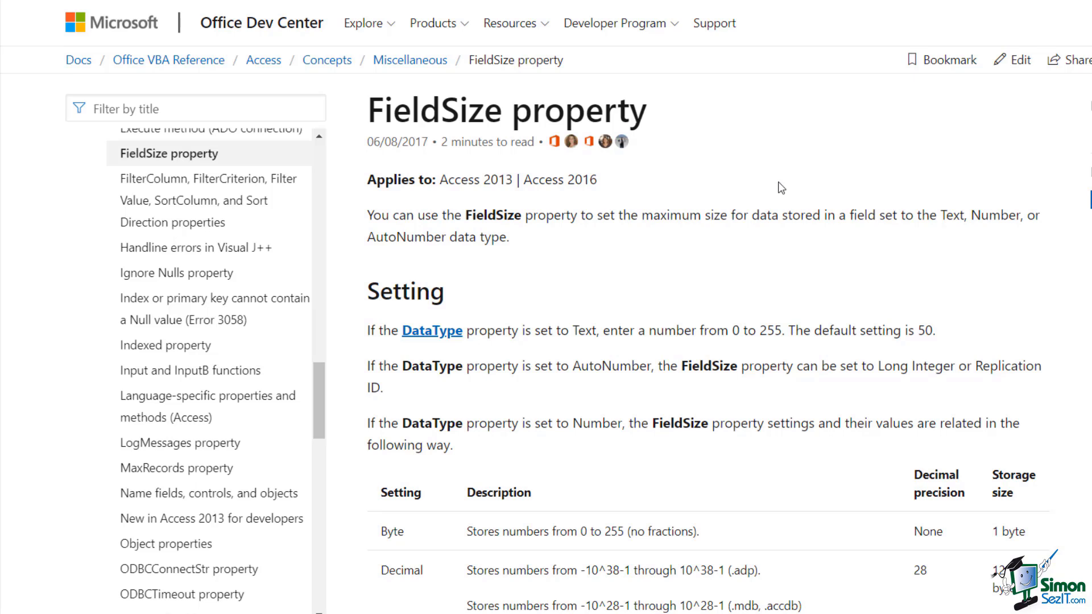
Scroll the FieldSize help page down to the table of Number field sizes.
{"action": "scroll", "coordinate": [781, 188], "scroll_direction": "down", "scroll_amount": 6}
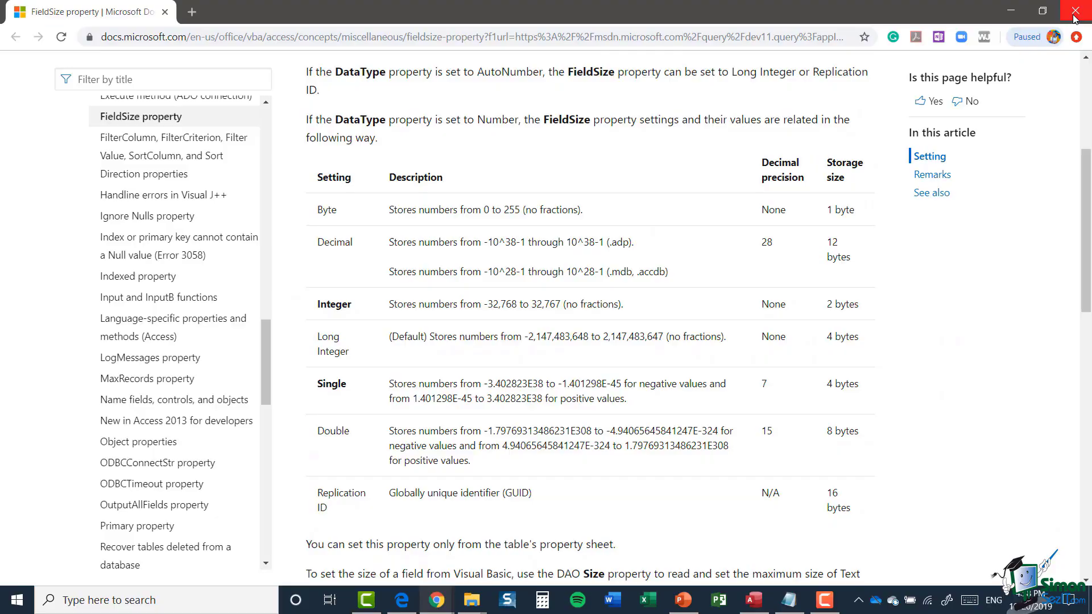
Close the help page and set the DurationDays field size to Integer.
{"action": "left_click", "coordinate": [1075, 12]}
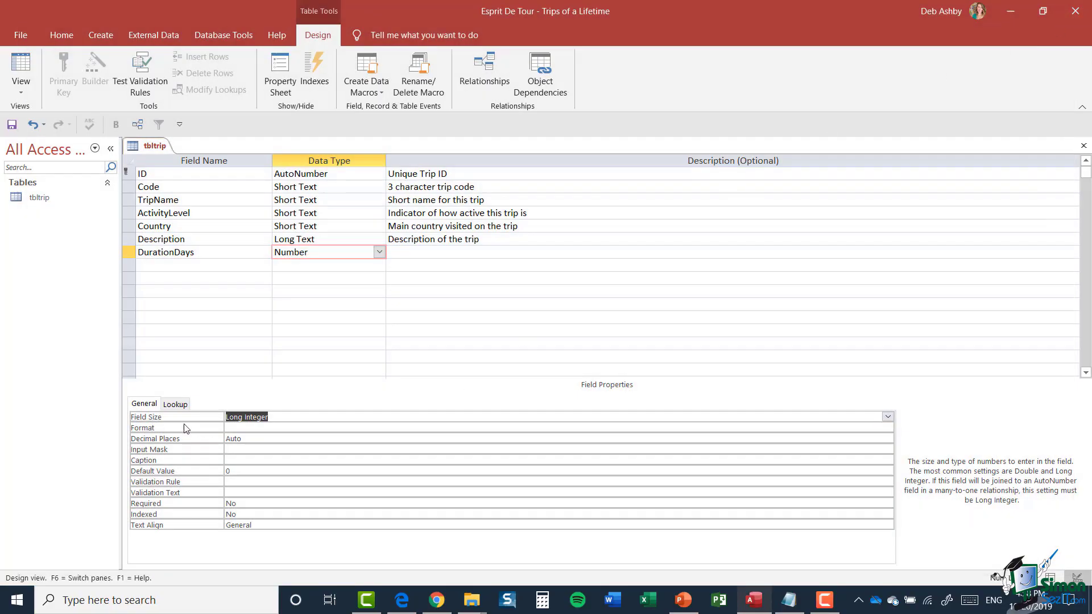
{"action": "left_click", "coordinate": [887, 417]}
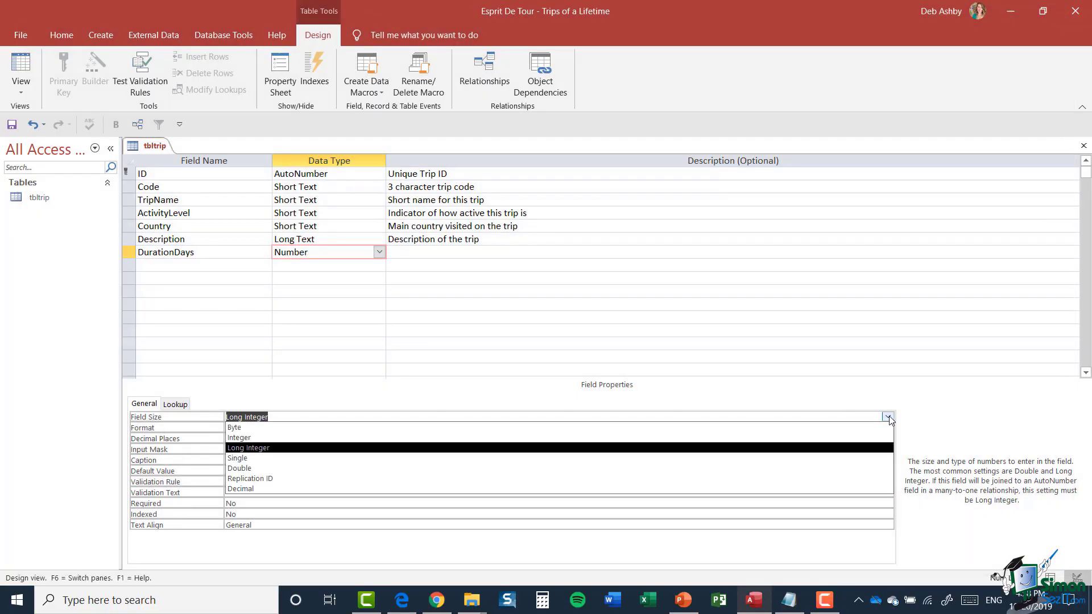
{"action": "left_click", "coordinate": [277, 436]}
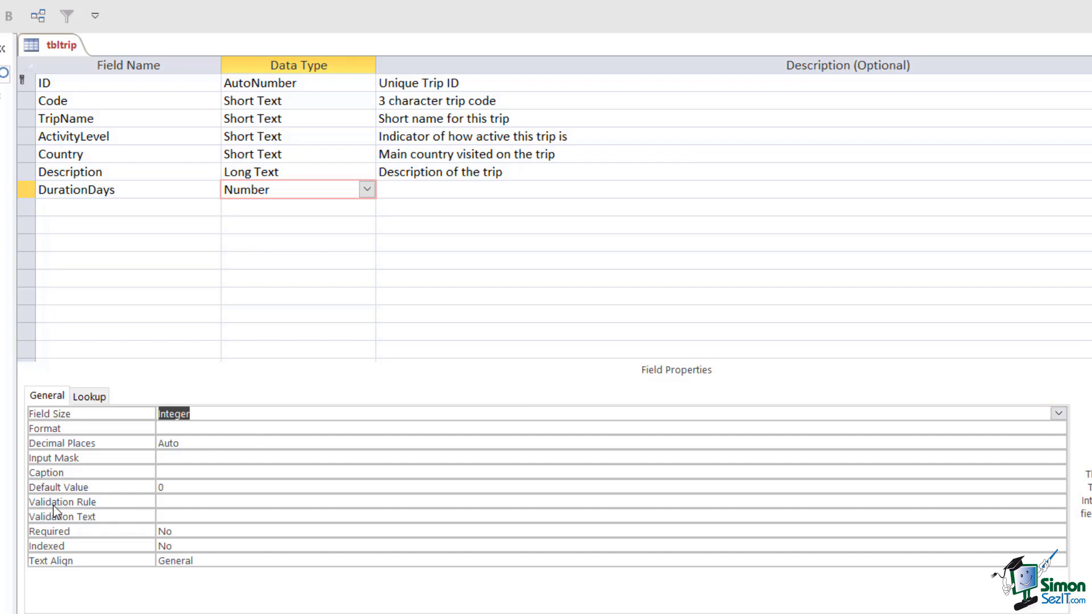
Give DurationDays validation rule >0 with the message 'Duration must be greater than zero'.
{"action": "left_click", "coordinate": [171, 503]}
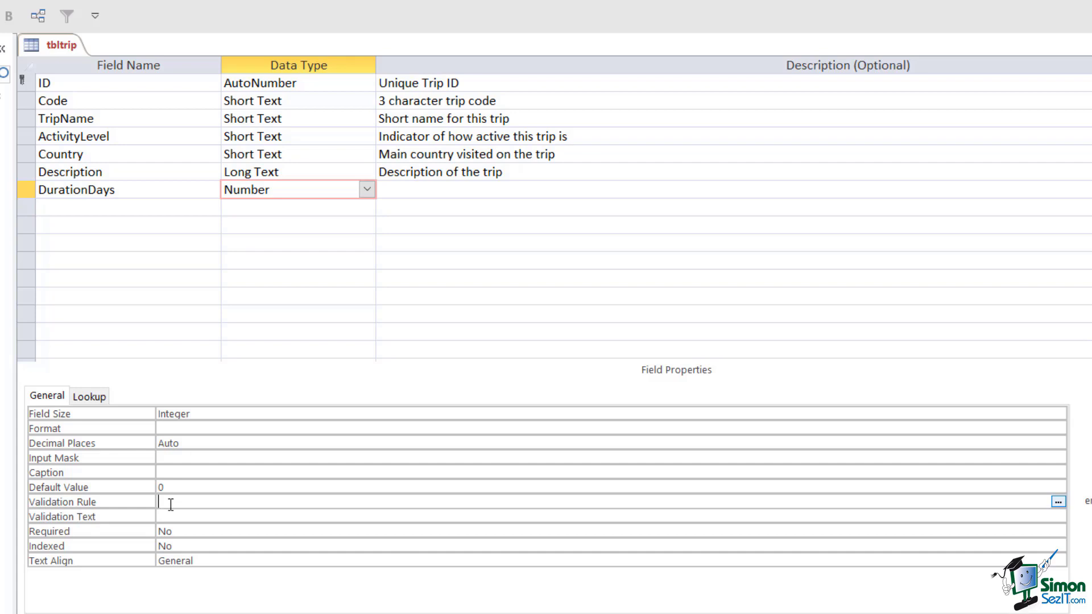
{"action": "type", "text": ">0"}
{"action": "left_click", "coordinate": [175, 516]}
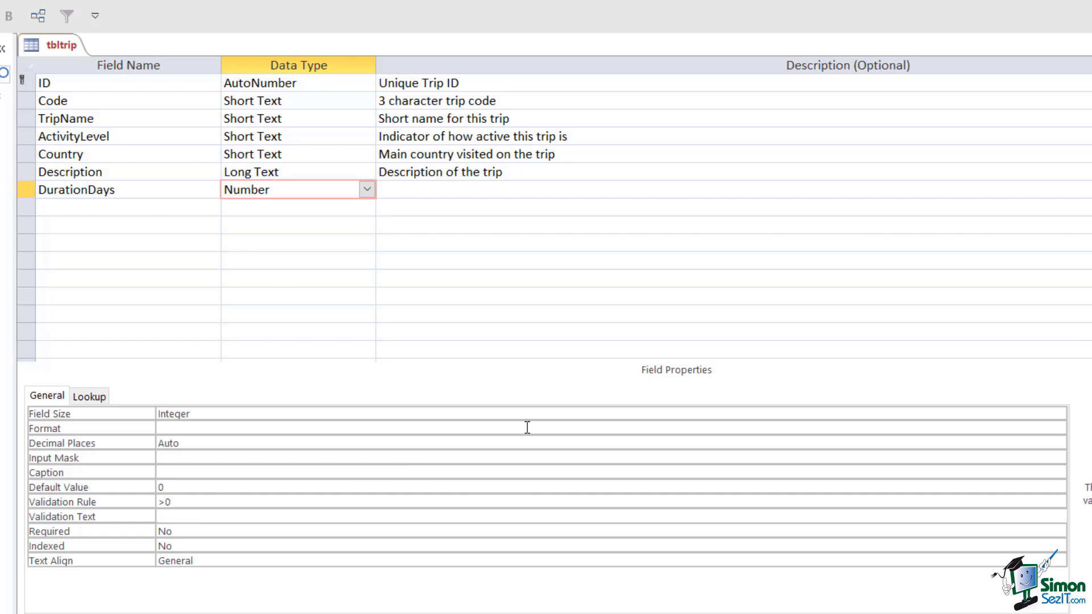
{"action": "type", "text": "Duration"}
{"action": "type", "text": "must be gea"}
{"action": "key", "text": "BackSpace"}
{"action": "key", "text": "BackSpace"}
{"action": "type", "text": "reat"}
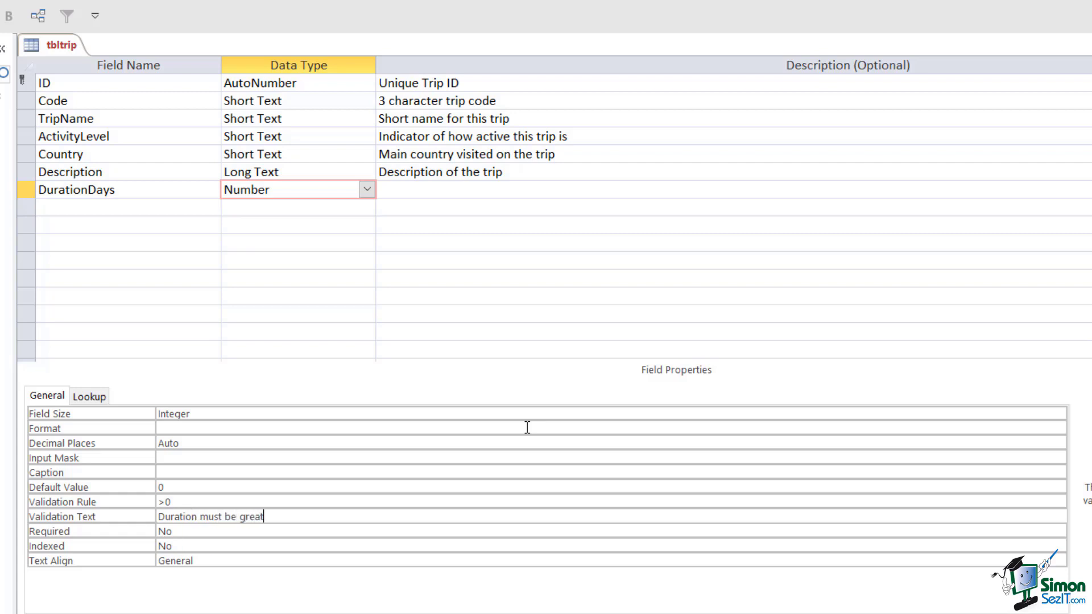
{"action": "type", "text": "er than zero"}
Set DurationDays Required to Yes and Indexed to Yes (Duplicates OK).
{"action": "left_click", "coordinate": [191, 530]}
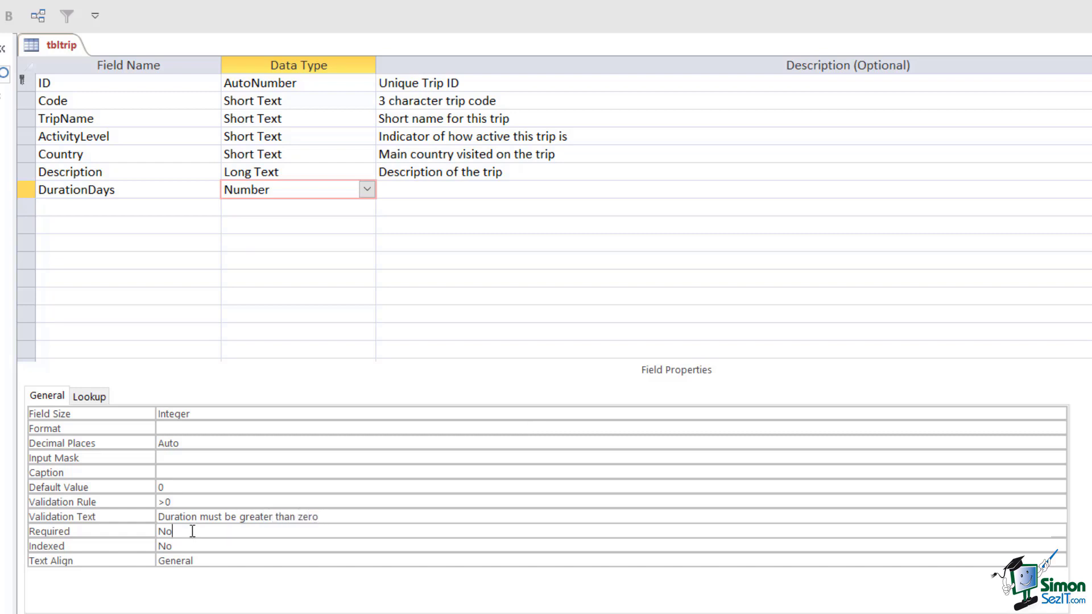
{"action": "left_click", "coordinate": [1058, 531]}
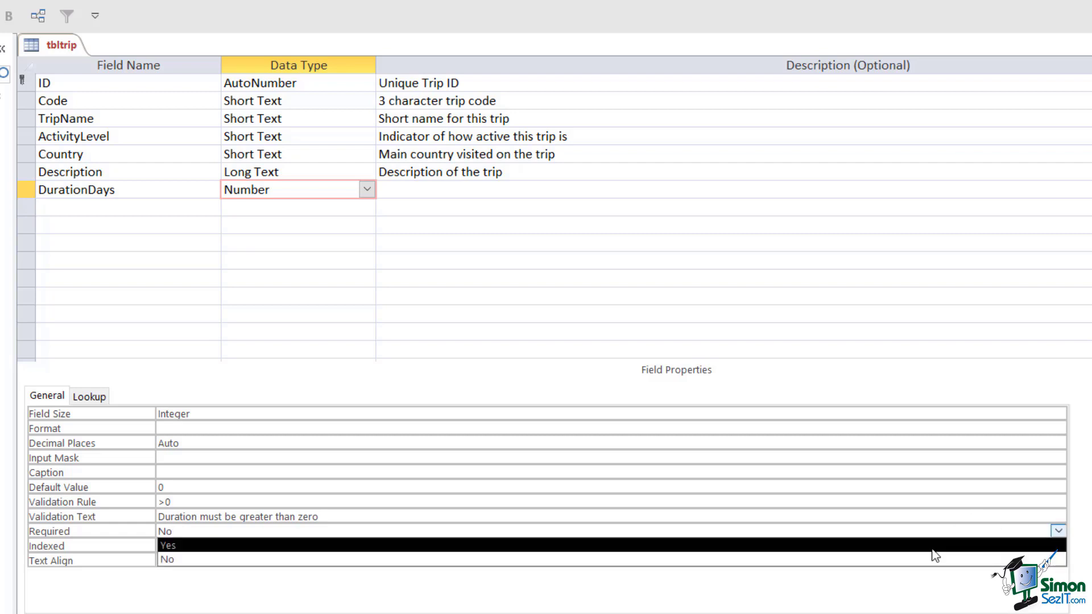
{"action": "left_click", "coordinate": [933, 548]}
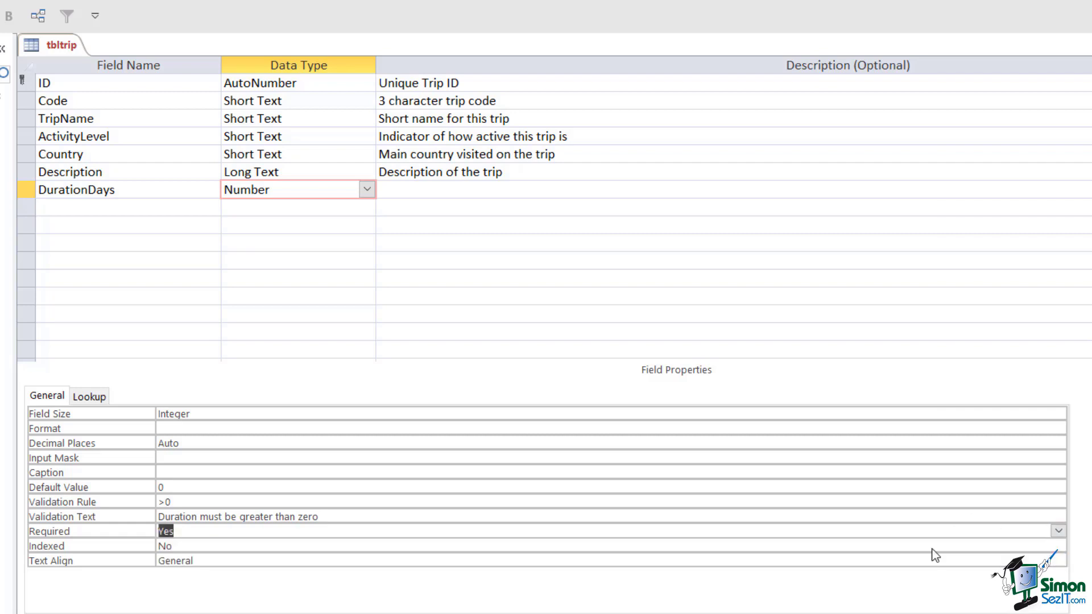
{"action": "left_click", "coordinate": [197, 547]}
{"action": "left_click", "coordinate": [1059, 546]}
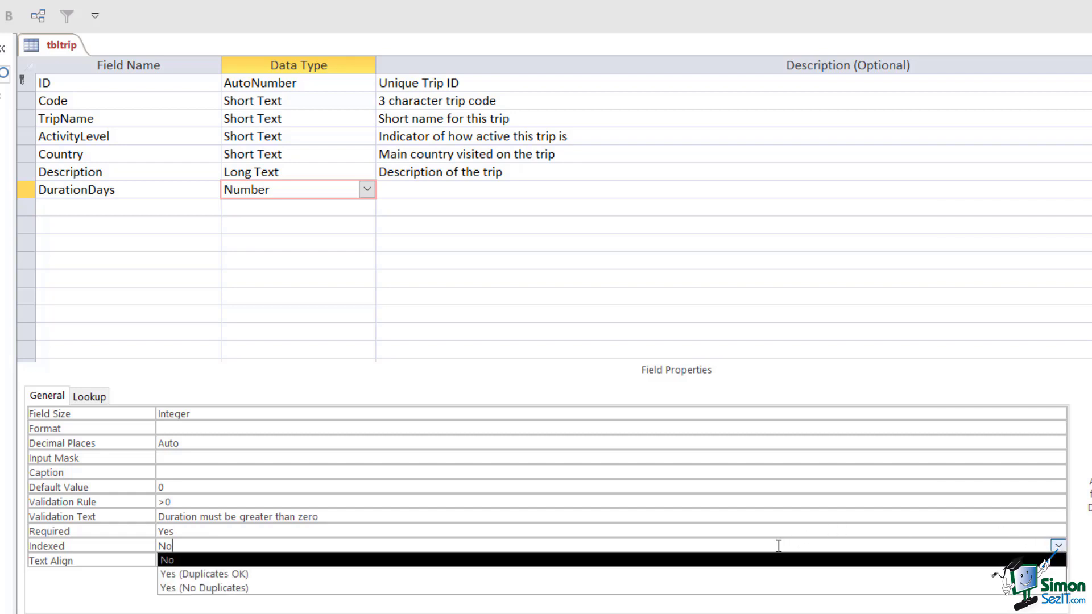
{"action": "left_click", "coordinate": [598, 574]}
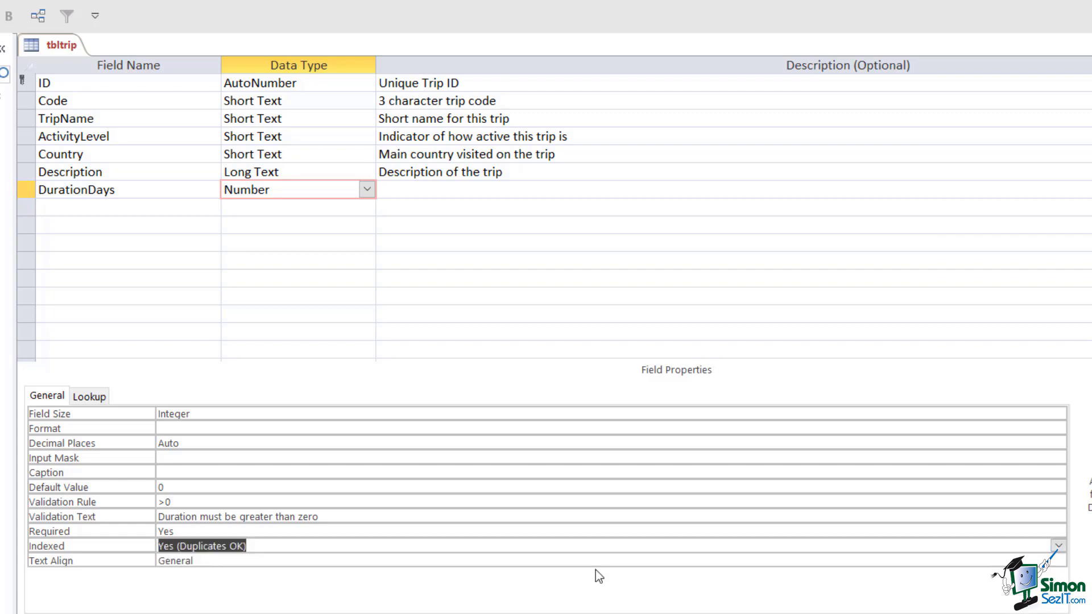
Enter 'Duration of trip in days' as the DurationDays description, correcting the typos.
{"action": "left_click", "coordinate": [410, 189]}
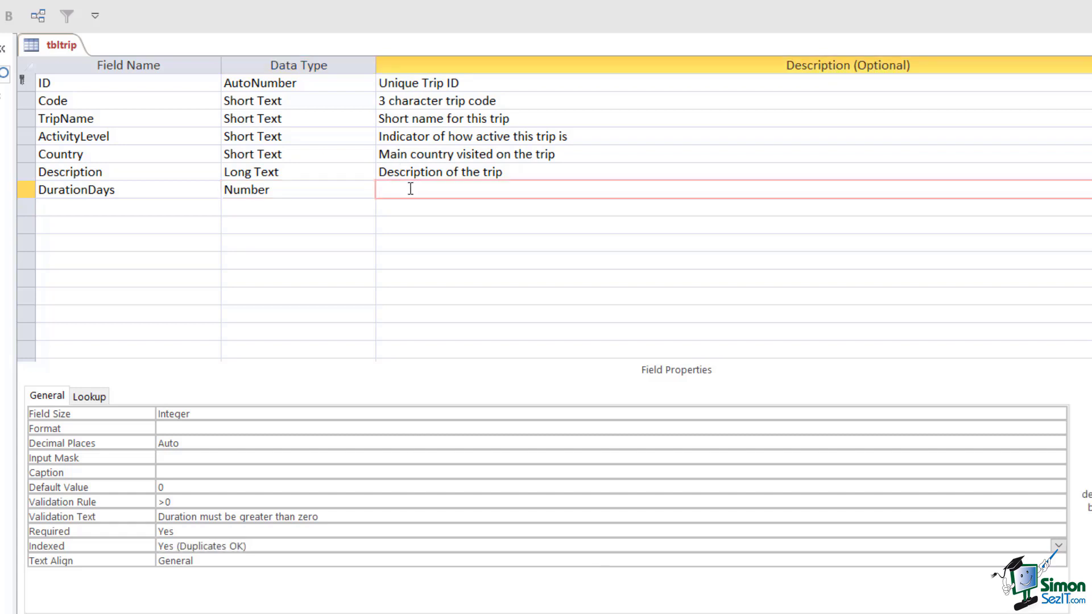
{"action": "type", "text": "Duration of trip in ady"}
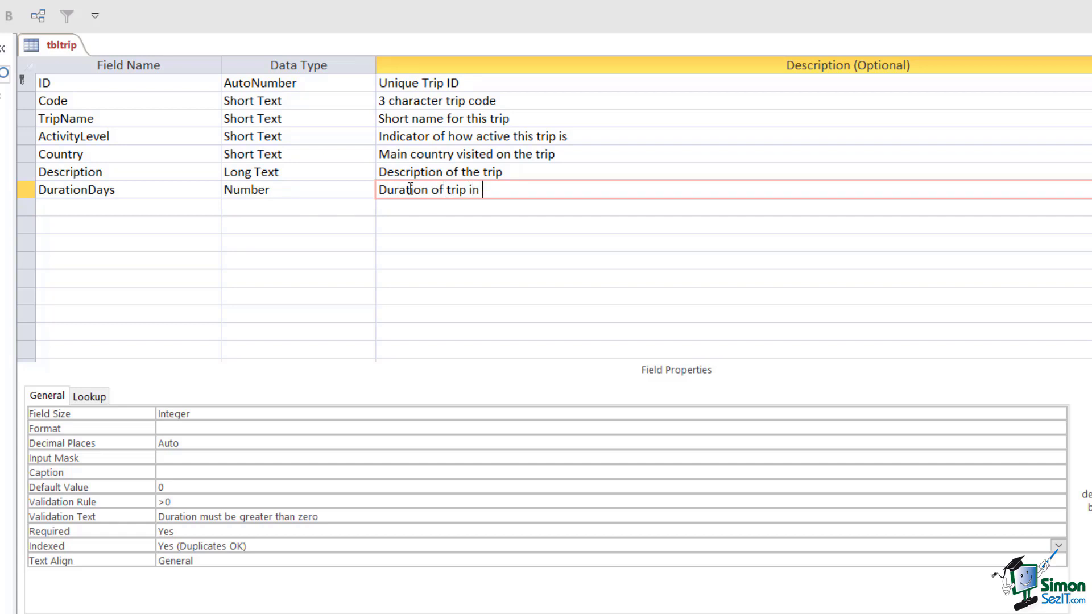
{"action": "key", "text": "BackSpace"}
{"action": "key", "text": "BackSpace"}
{"action": "key", "text": "BackSpace"}
{"action": "type", "text": "daays"}
{"action": "key", "text": "BackSpace"}
{"action": "key", "text": "BackSpace"}
{"action": "key", "text": "BackSpace"}
{"action": "type", "text": "ys"}
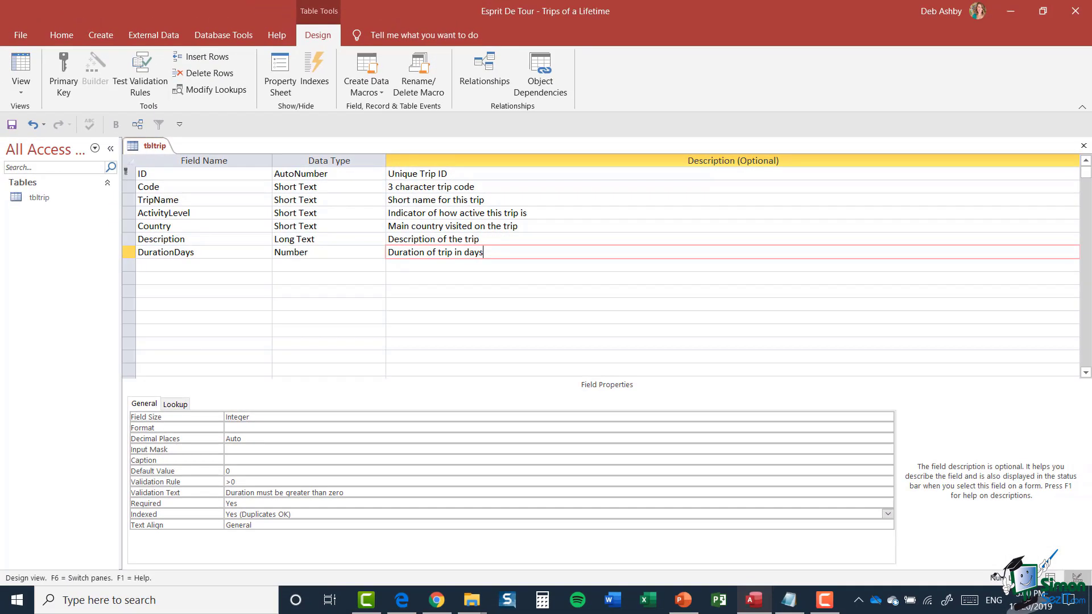
{"action": "key", "text": "Return"}
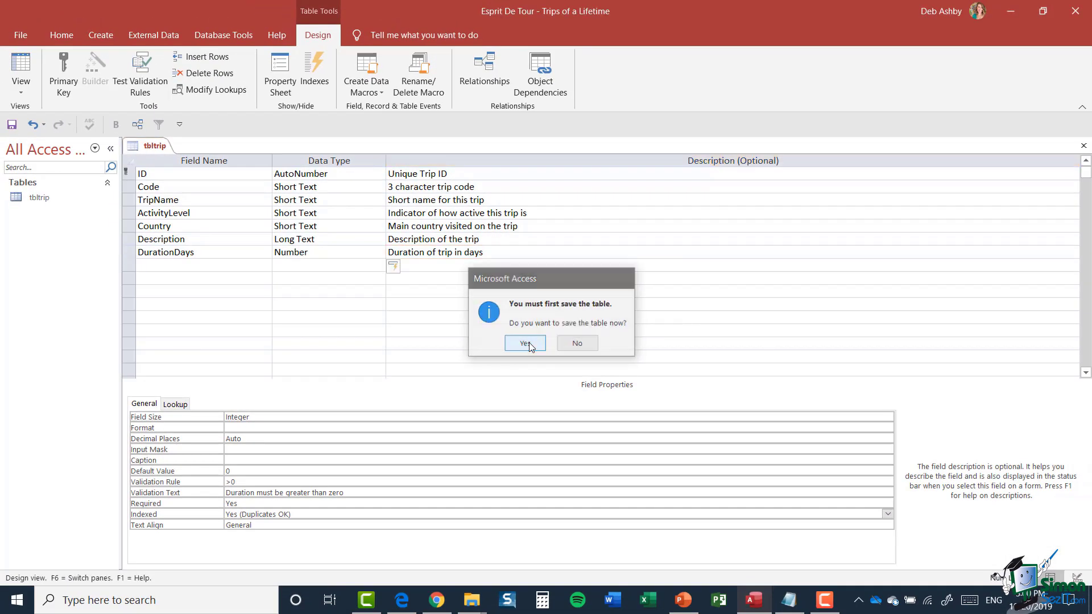
Save the table without the data check, then enter -3 as the LEX duration and dismiss the validation error.
{"action": "left_click", "coordinate": [525, 344]}
{"action": "left_click", "coordinate": [551, 344]}
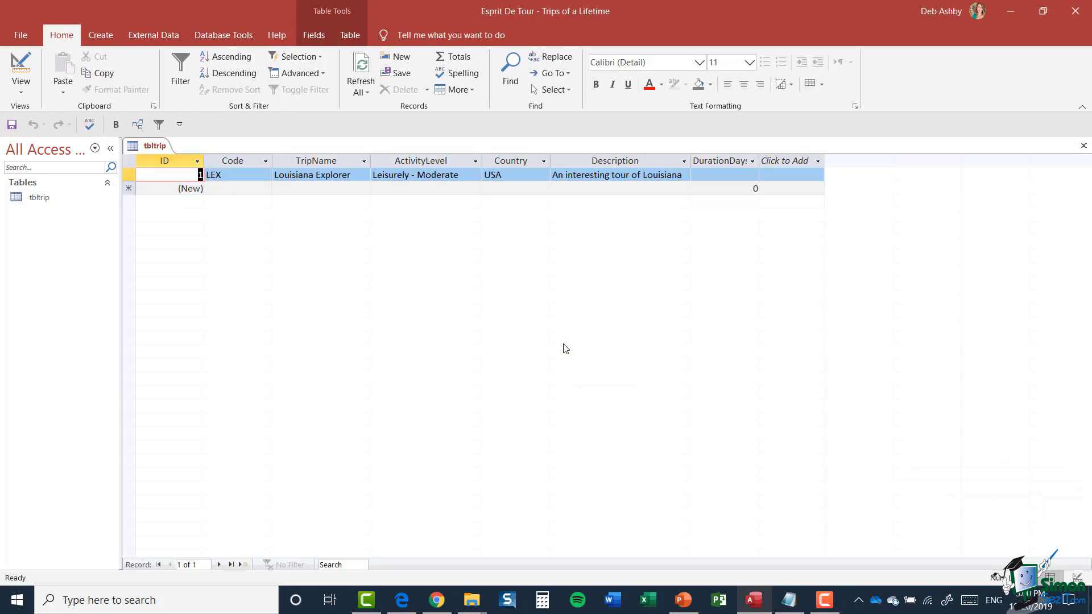
{"action": "left_click", "coordinate": [719, 173]}
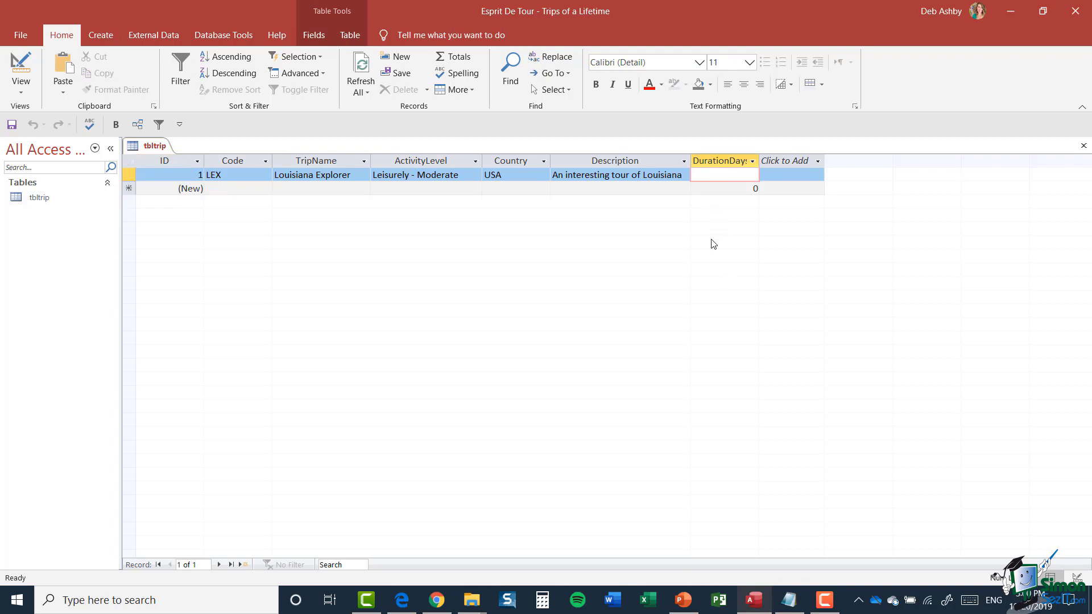
{"action": "type", "text": "-3"}
{"action": "key", "text": "Return"}
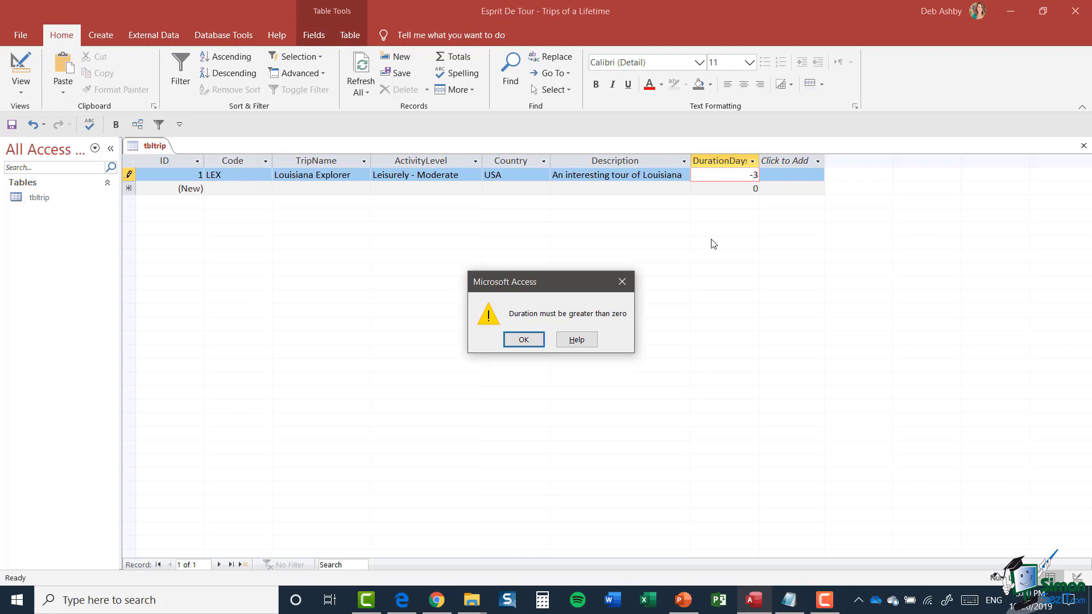
{"action": "left_click", "coordinate": [523, 340]}
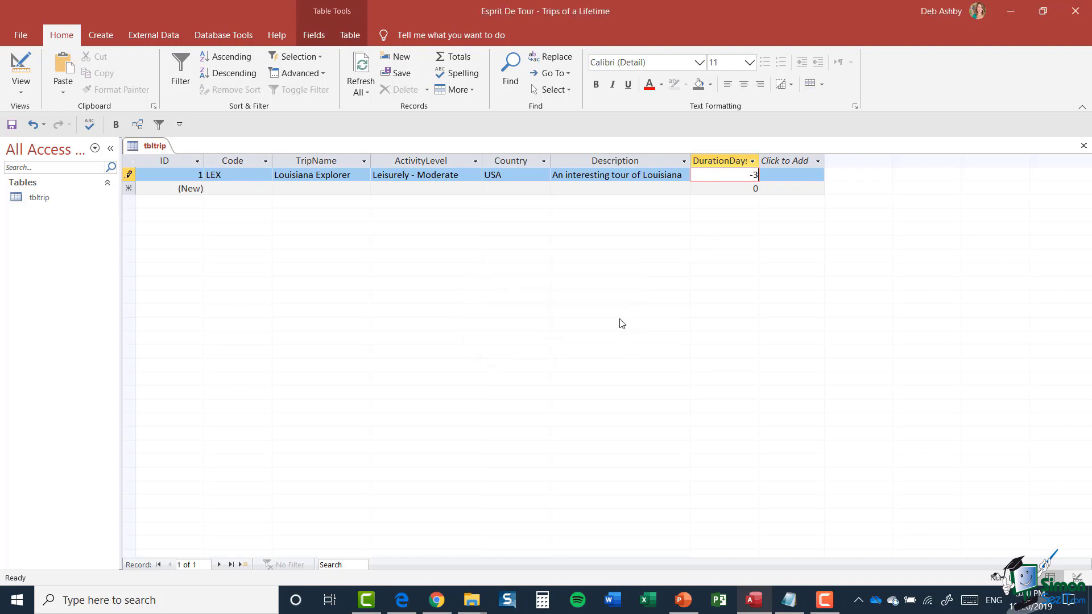
Replace the rejected -3 with 8 as the LEX trip's DurationDays.
{"action": "double_click", "coordinate": [748, 176]}
{"action": "type", "text": "8"}
{"action": "key", "text": "Tab"}
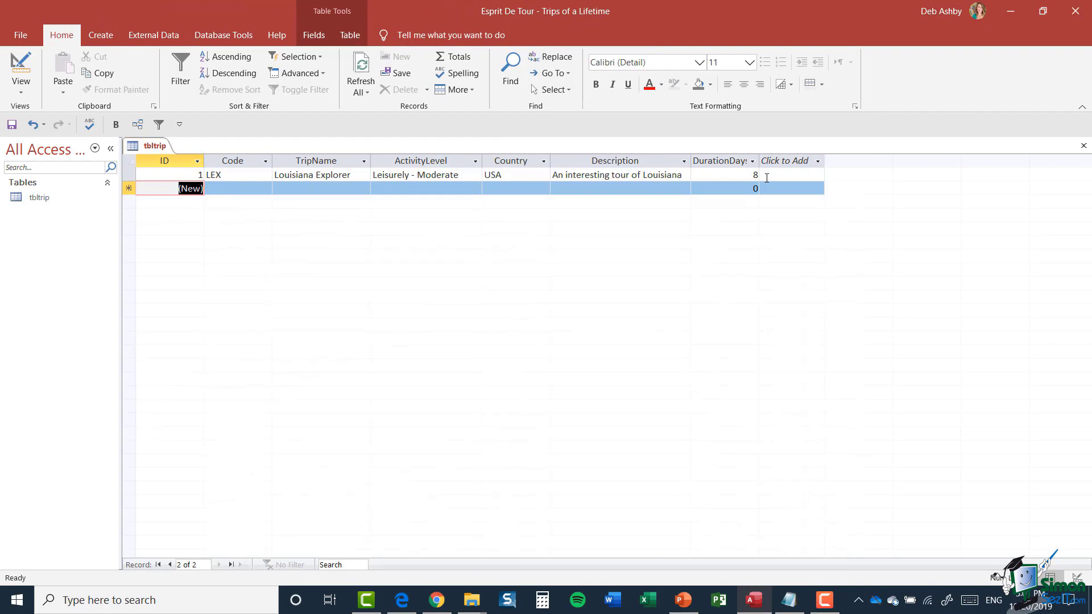
{"action": "left_click", "coordinate": [790, 596]}
Highlight the $3,080 - $3,112 price range line in the notes, then return to Access.
{"action": "left_click", "coordinate": [279, 292]}
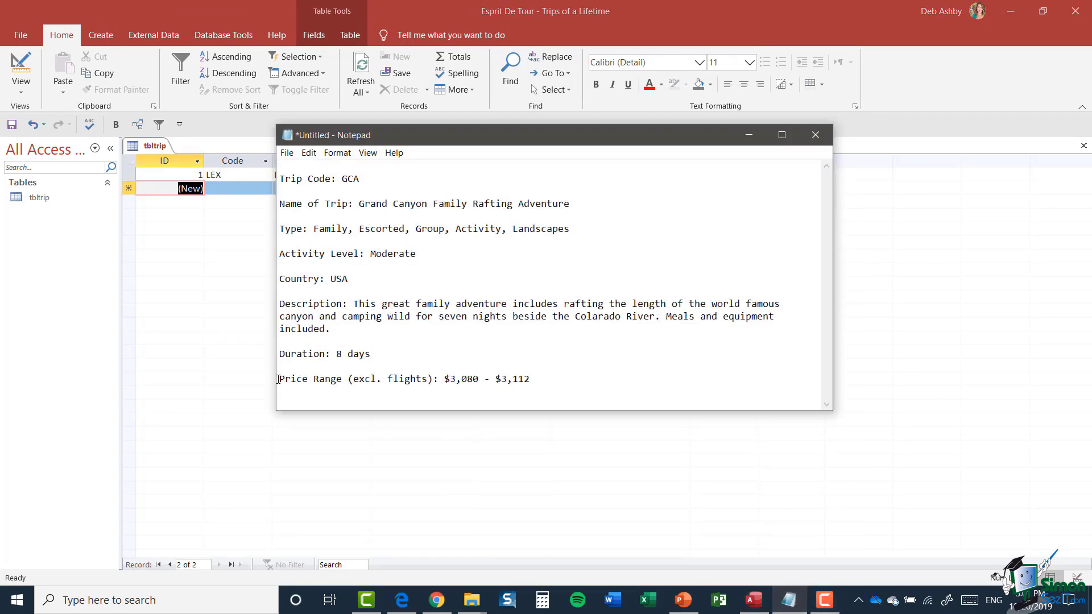
{"action": "left_click_drag", "start_coordinate": [278, 379], "coordinate": [541, 381]}
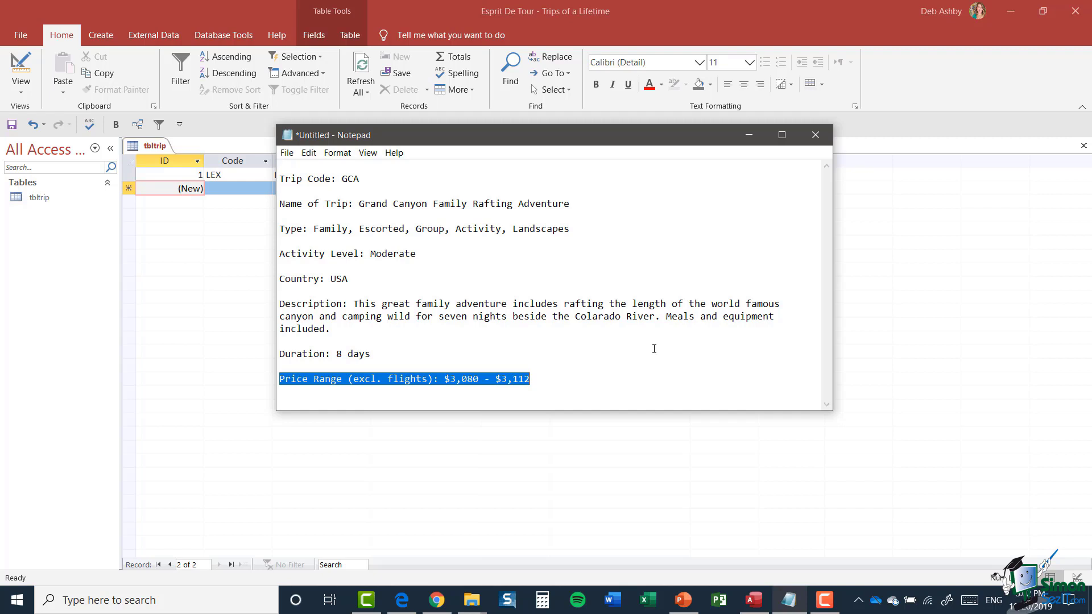
{"action": "left_click", "coordinate": [751, 135]}
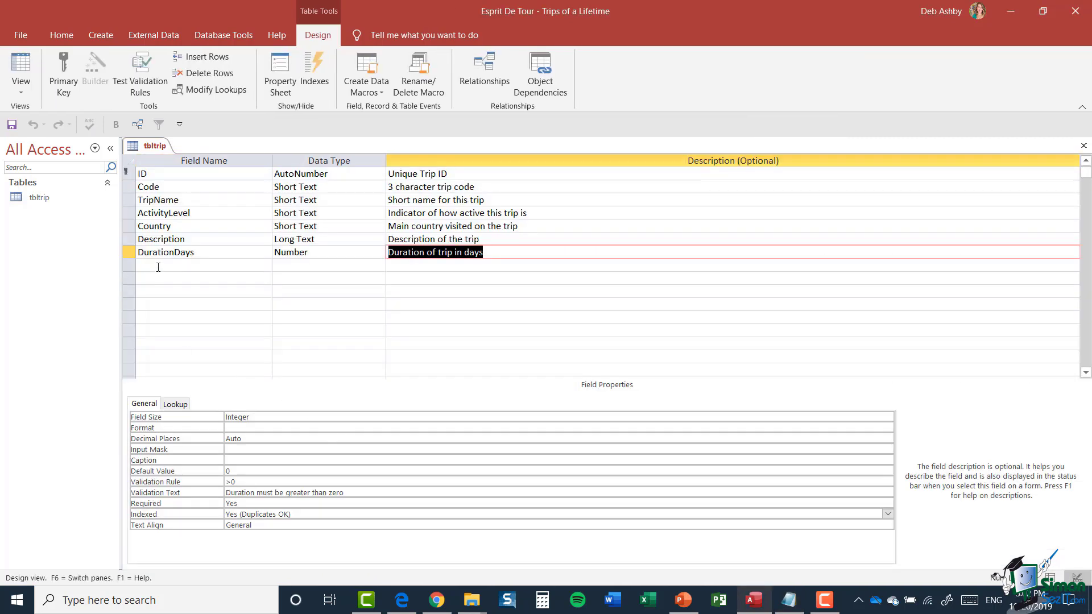
Add a PriceMinimum Currency field described as 'Minimum price of trip'.
{"action": "left_click", "coordinate": [162, 266]}
{"action": "type", "text": "Pr"}
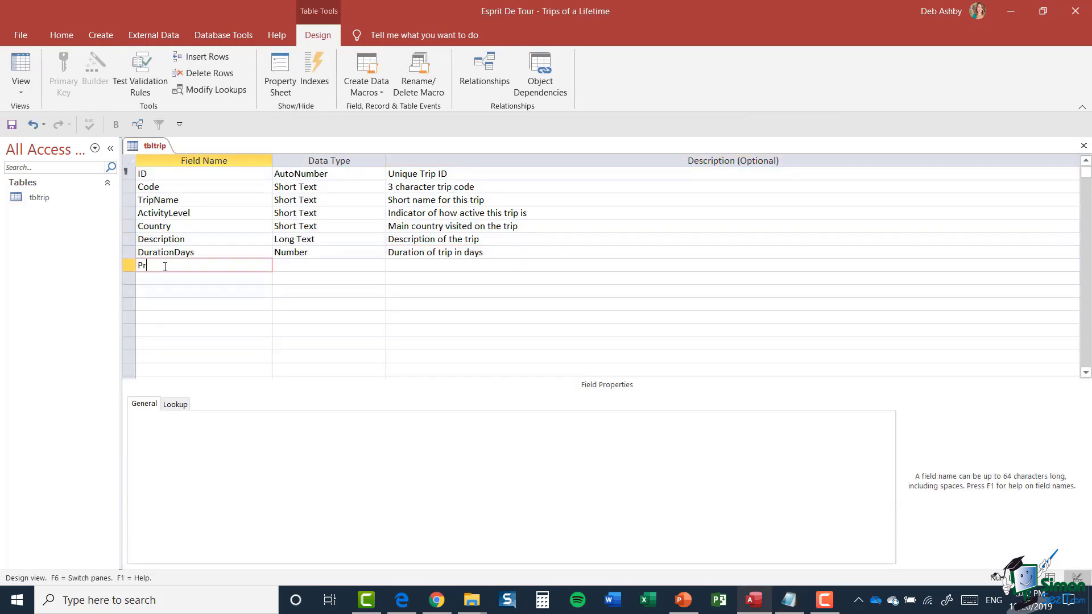
{"action": "type", "text": "iceMinimum"}
{"action": "key", "text": "Tab"}
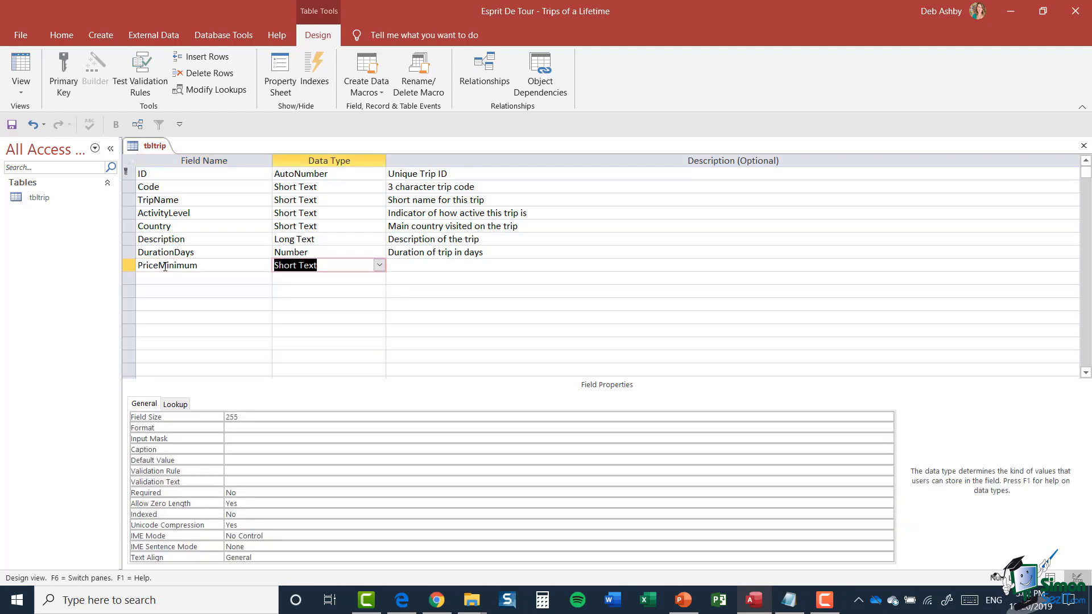
{"action": "left_click", "coordinate": [378, 265]}
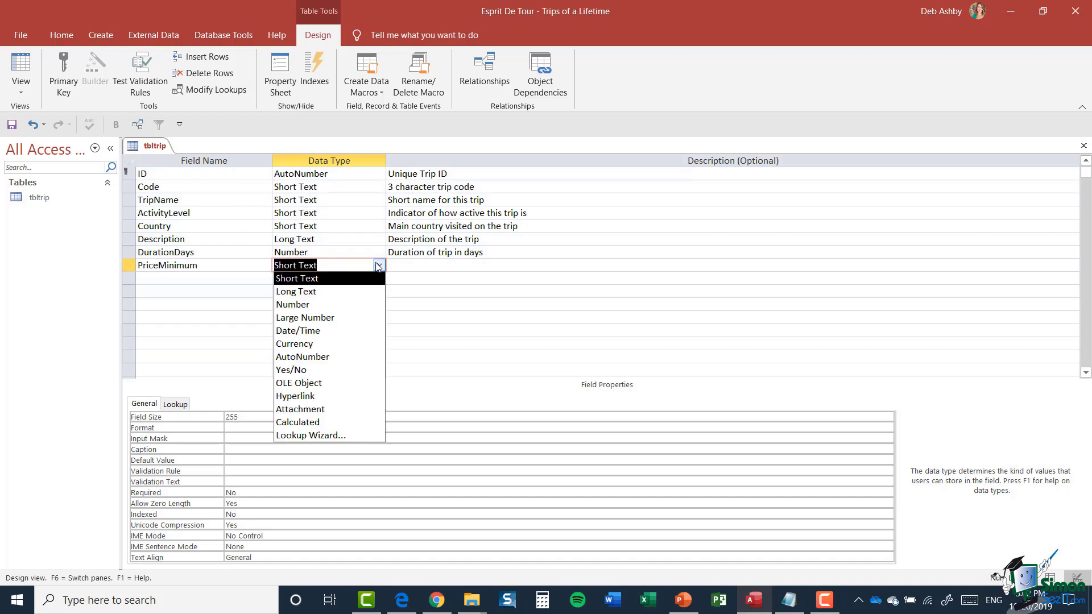
{"action": "left_click", "coordinate": [304, 345]}
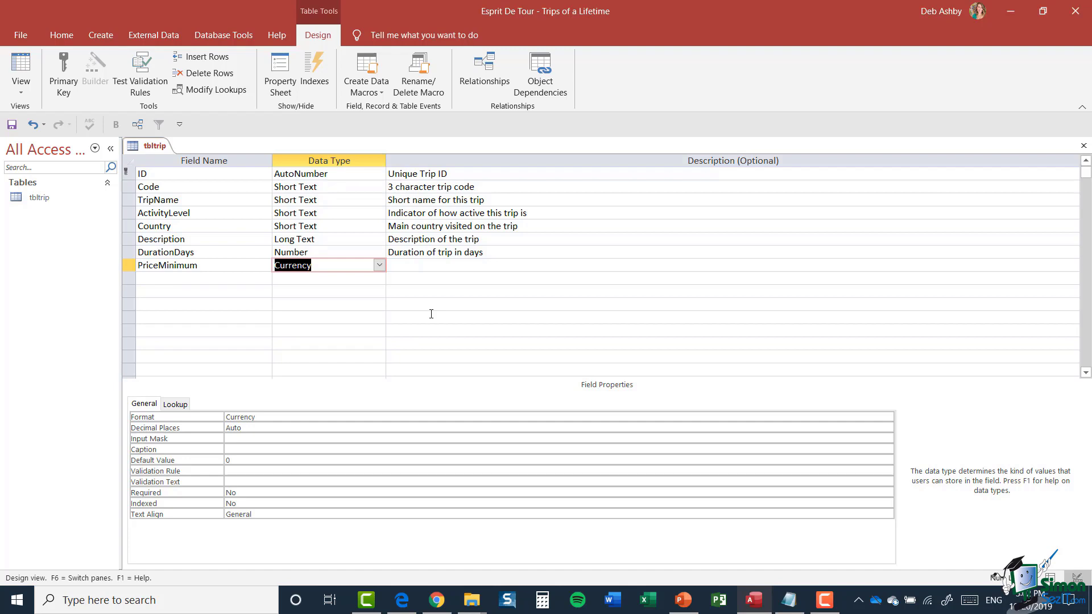
{"action": "left_click", "coordinate": [412, 267]}
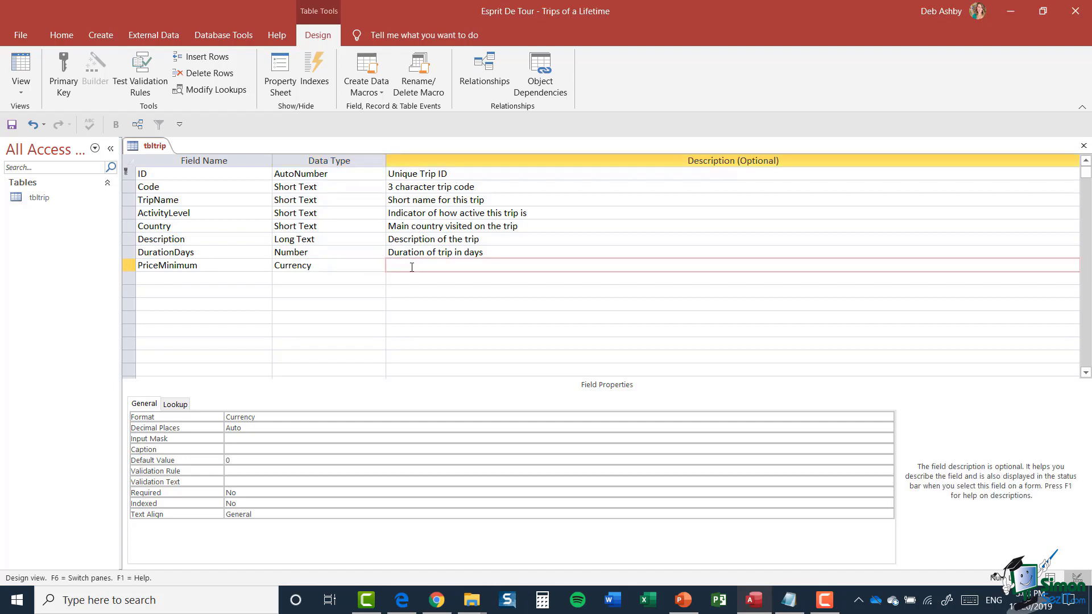
{"action": "type", "text": "Minimum price of trip"}
{"action": "left_click", "coordinate": [233, 472]}
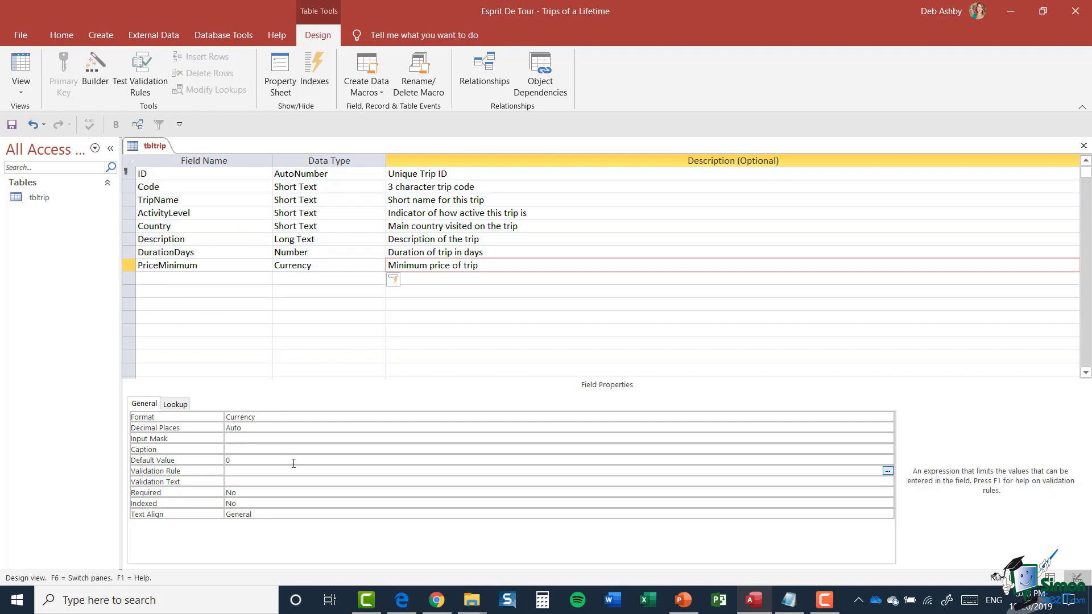
Give PriceMinimum validation rule >0 with the message 'Minimum price must be positive'.
{"action": "type", "text": ">0"}
{"action": "left_click", "coordinate": [265, 481]}
{"action": "type", "text": "Mi"}
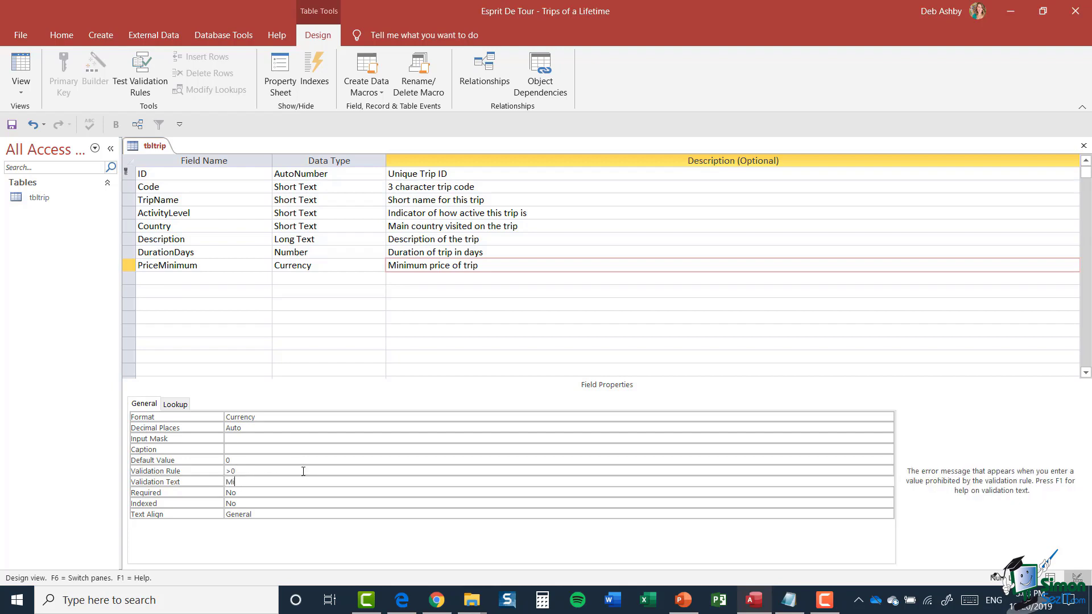
{"action": "type", "text": "nimum price must be positive"}
{"action": "key", "text": "Return"}
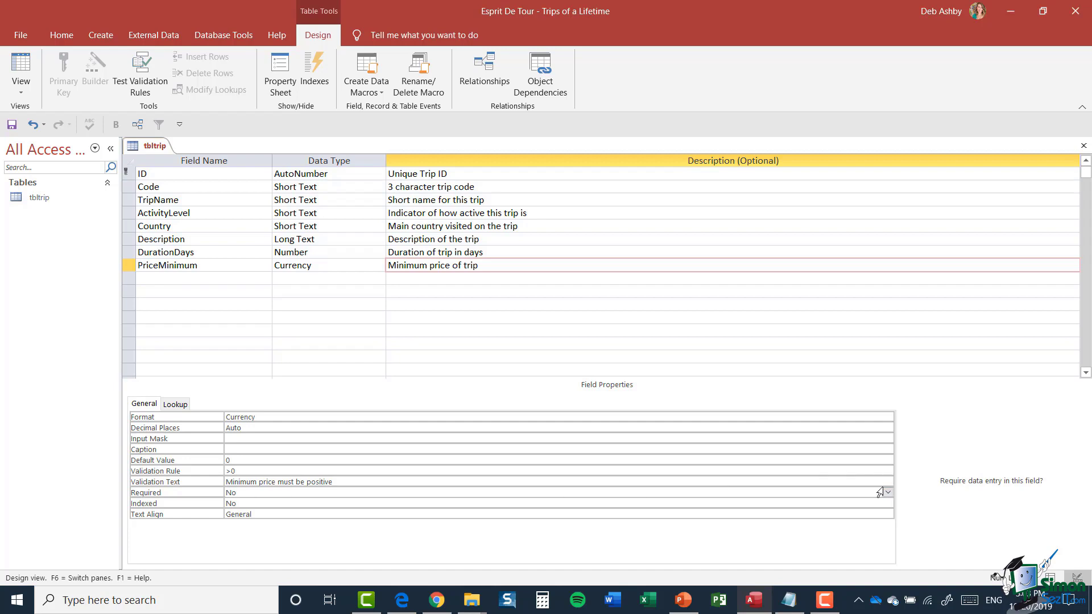
Set PriceMinimum to Required Yes and Indexed Yes (Duplicates OK), then name the next field PriceMaximum.
{"action": "left_click", "coordinate": [888, 493]}
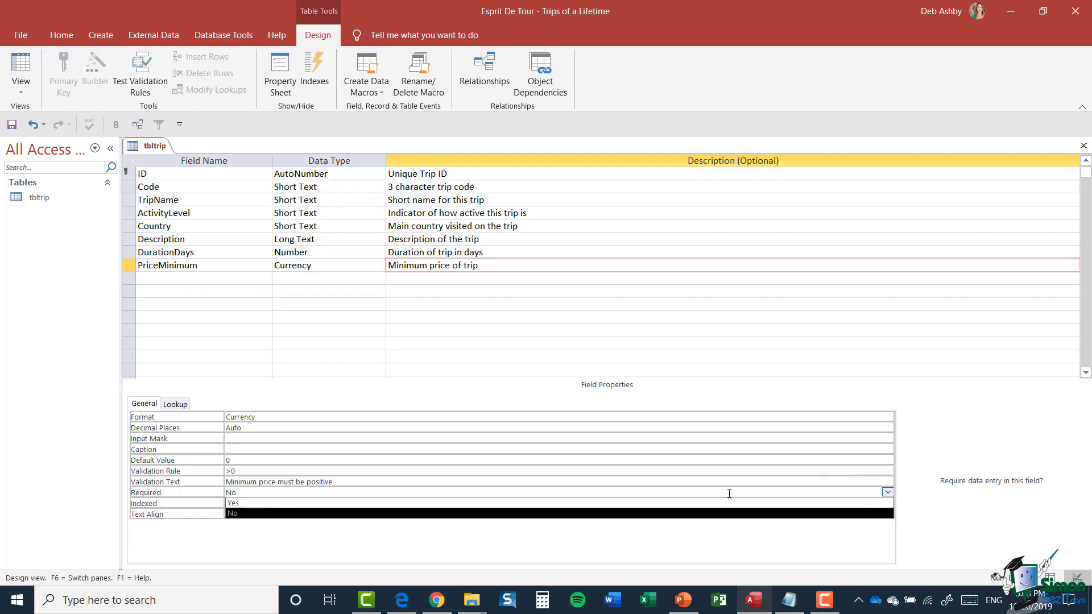
{"action": "left_click", "coordinate": [524, 504]}
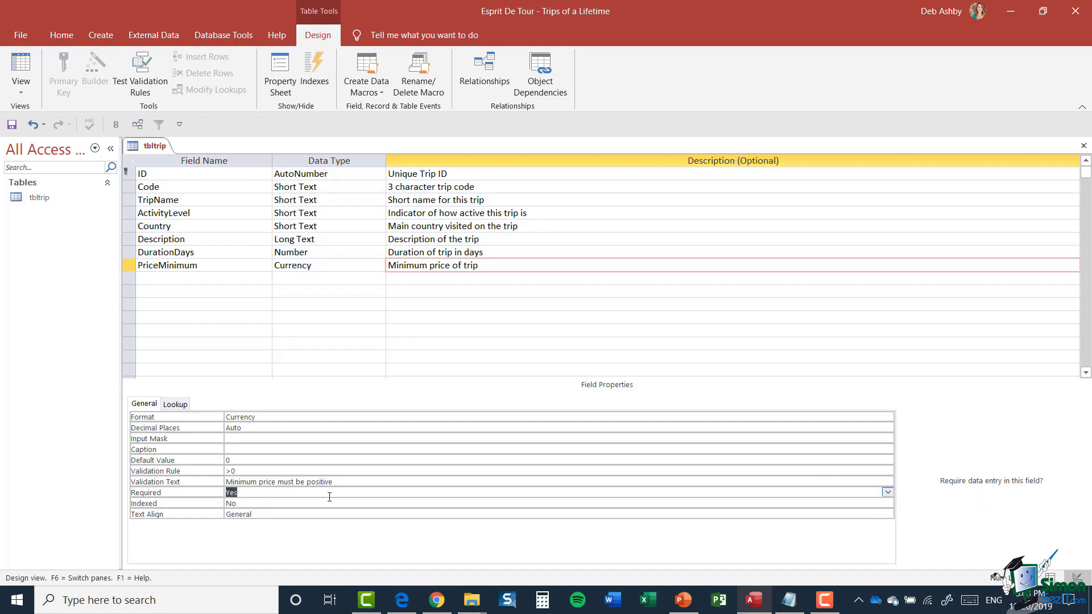
{"action": "left_click", "coordinate": [297, 502]}
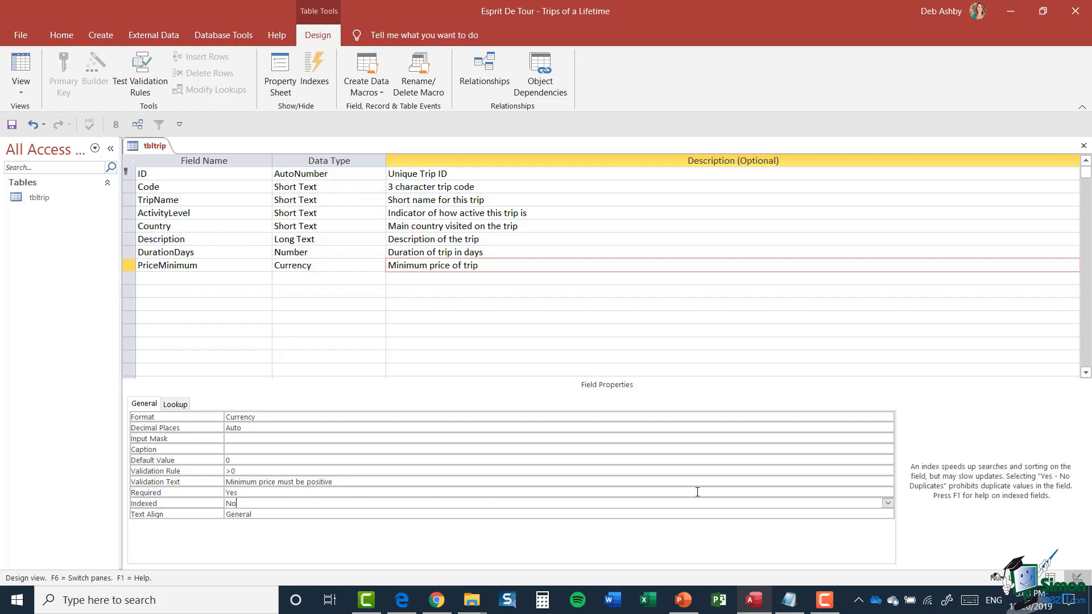
{"action": "left_click", "coordinate": [887, 503]}
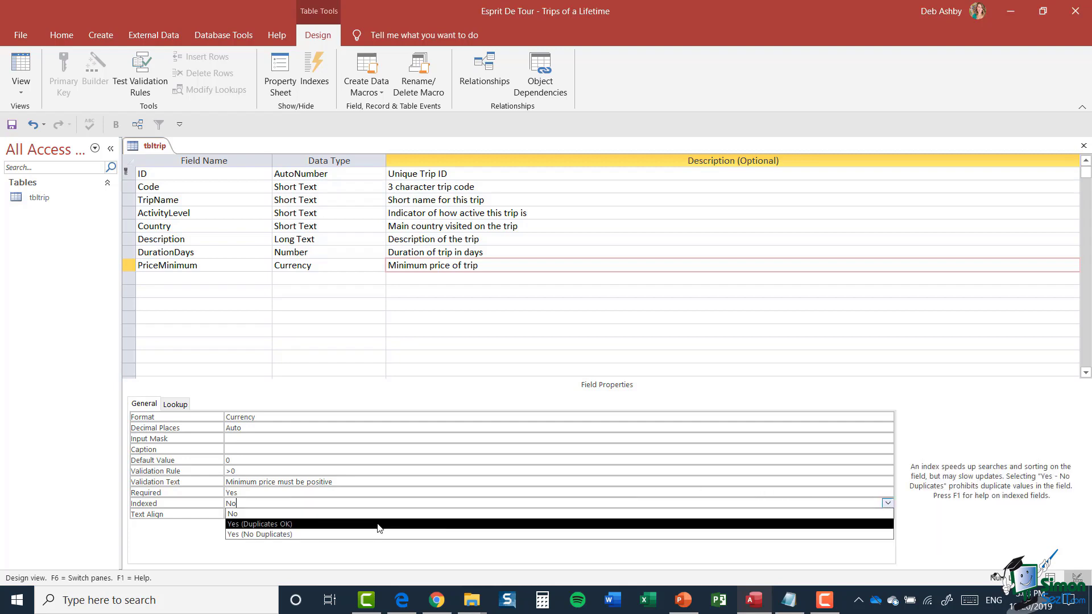
{"action": "left_click", "coordinate": [378, 525]}
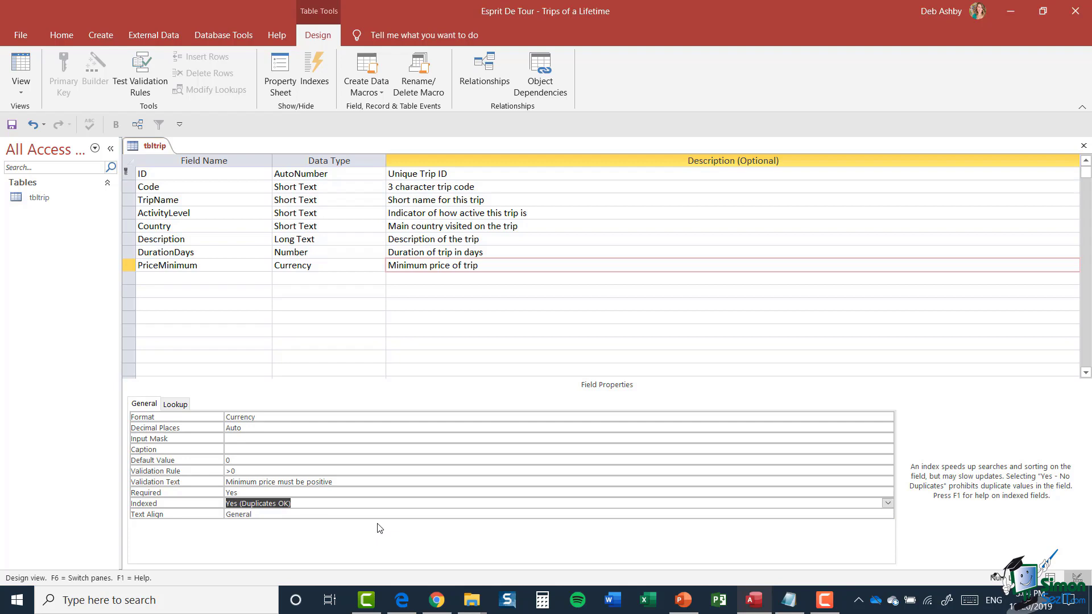
{"action": "left_click", "coordinate": [175, 283]}
{"action": "type", "text": "Pr"}
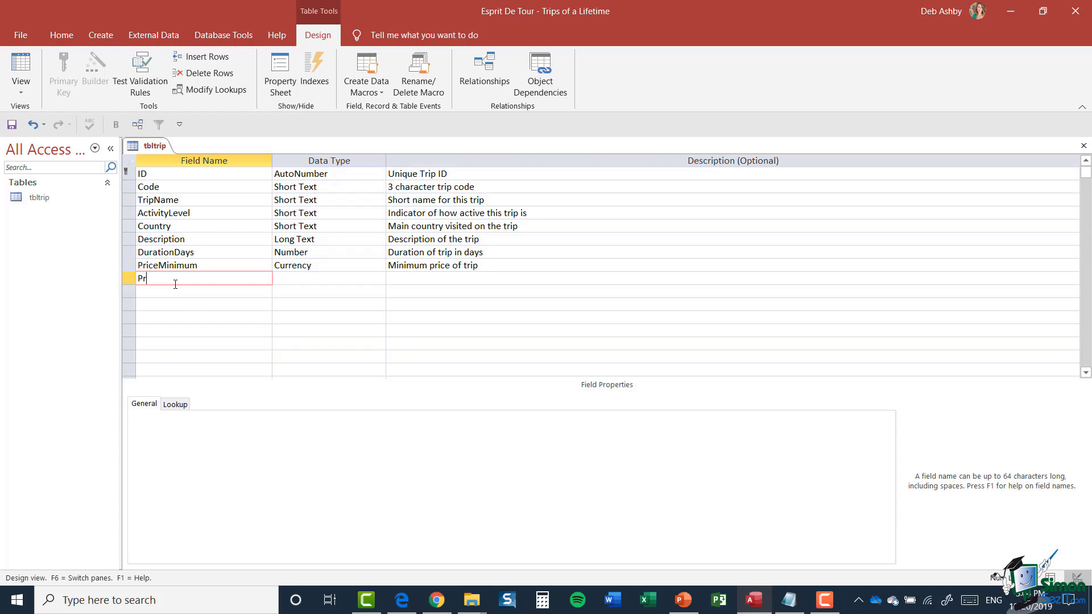
{"action": "type", "text": "iceMaximum"}
Make PriceMaximum a Currency field with the description 'Maximum price of trip'.
{"action": "key", "text": "Tab"}
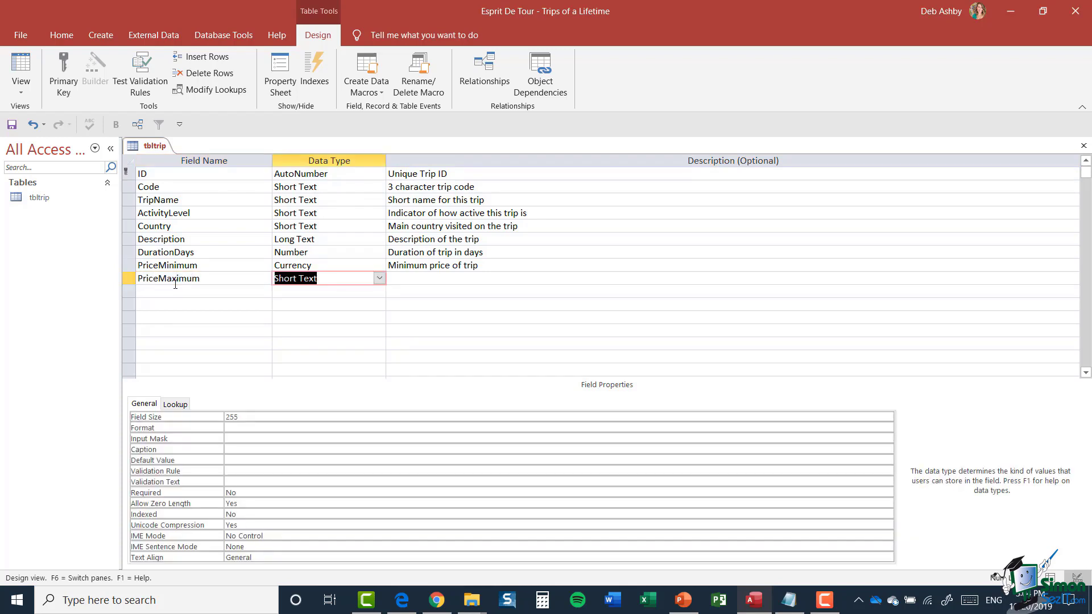
{"action": "left_click", "coordinate": [379, 278]}
{"action": "left_click", "coordinate": [316, 357]}
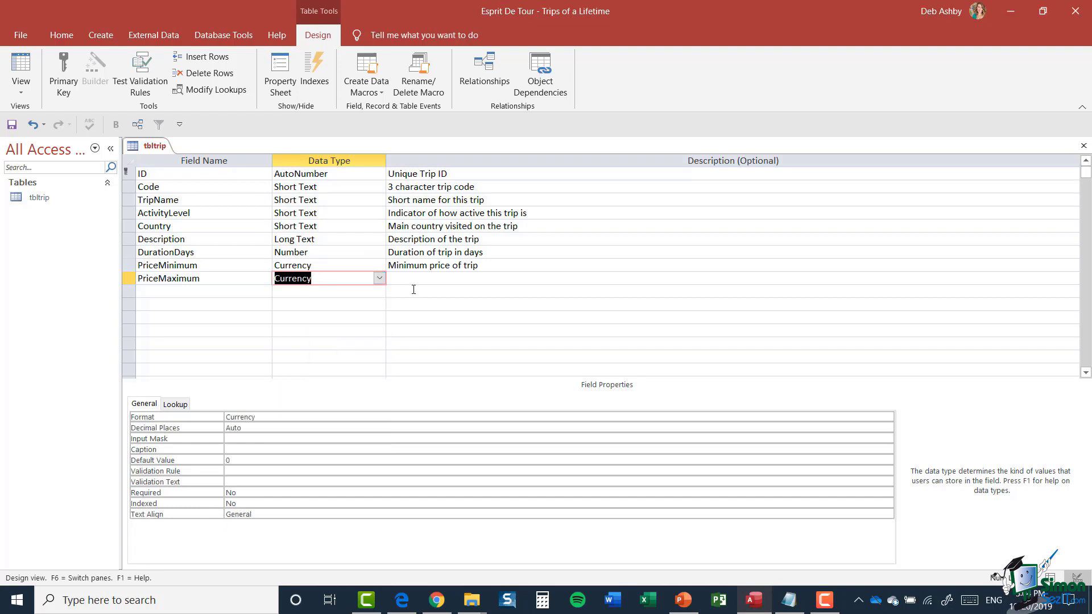
{"action": "left_click", "coordinate": [413, 278]}
{"action": "type", "text": "Maxi"}
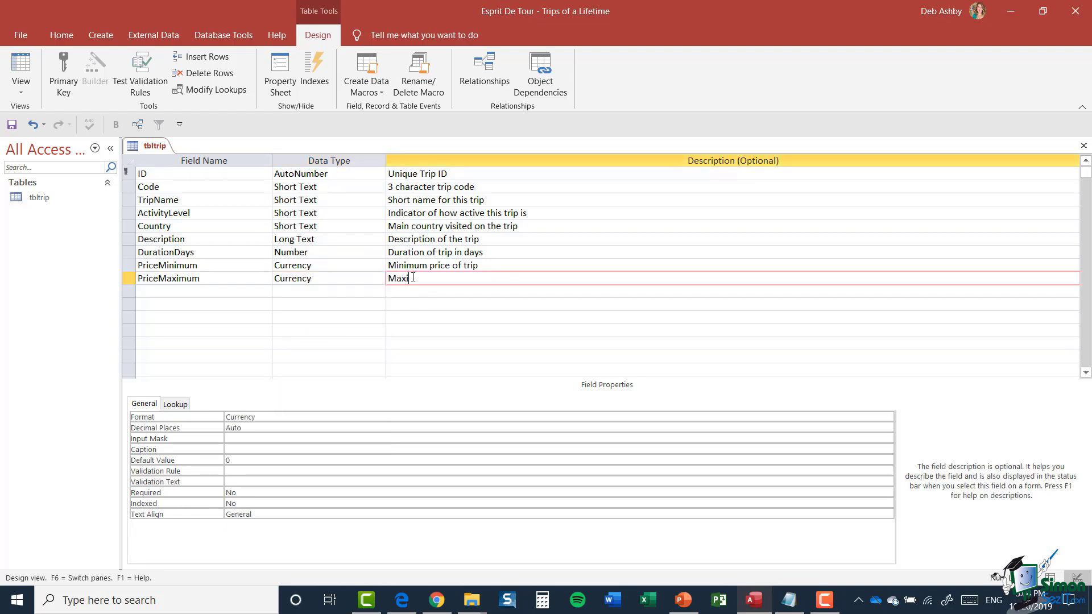
{"action": "type", "text": "mum price of trip"}
Give PriceMaximum the validation rule >0 with the message 'Maximum must be positive', then switch to Datasheet view.
{"action": "left_click", "coordinate": [240, 471]}
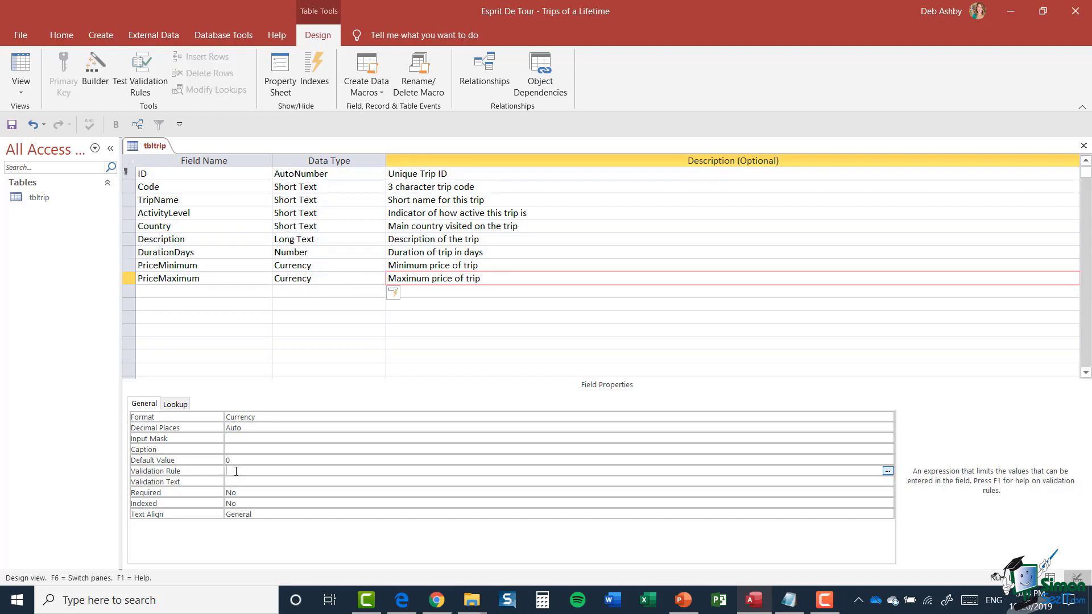
{"action": "type", "text": ">0"}
{"action": "left_click", "coordinate": [235, 481]}
{"action": "type", "text": "Maximum must be positive"}
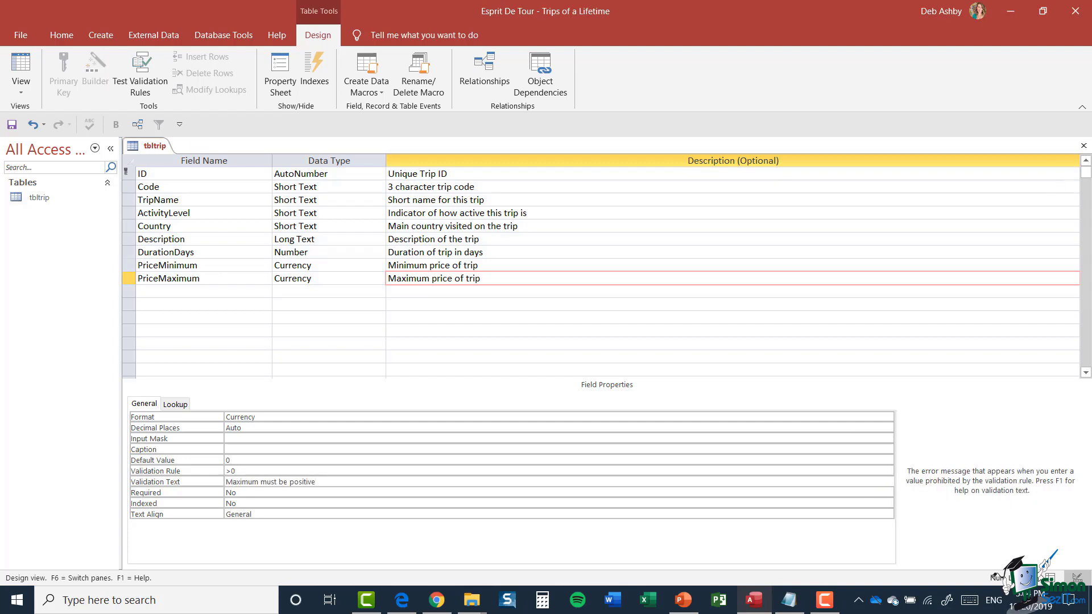
{"action": "left_click", "coordinate": [1051, 578]}
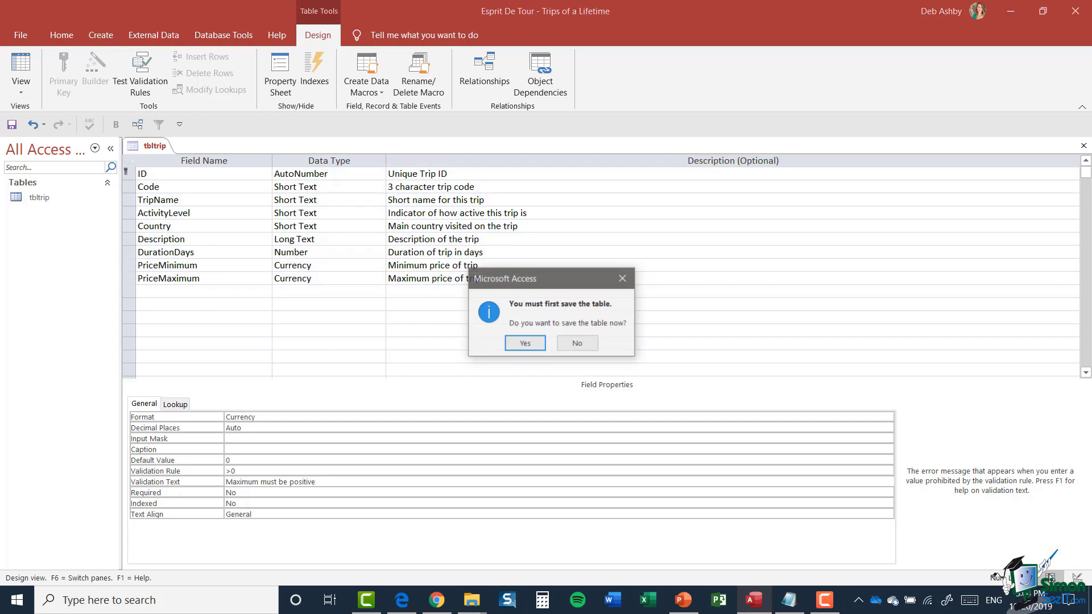
Save tblTrip without testing the existing data against the new rules.
{"action": "left_click", "coordinate": [530, 347]}
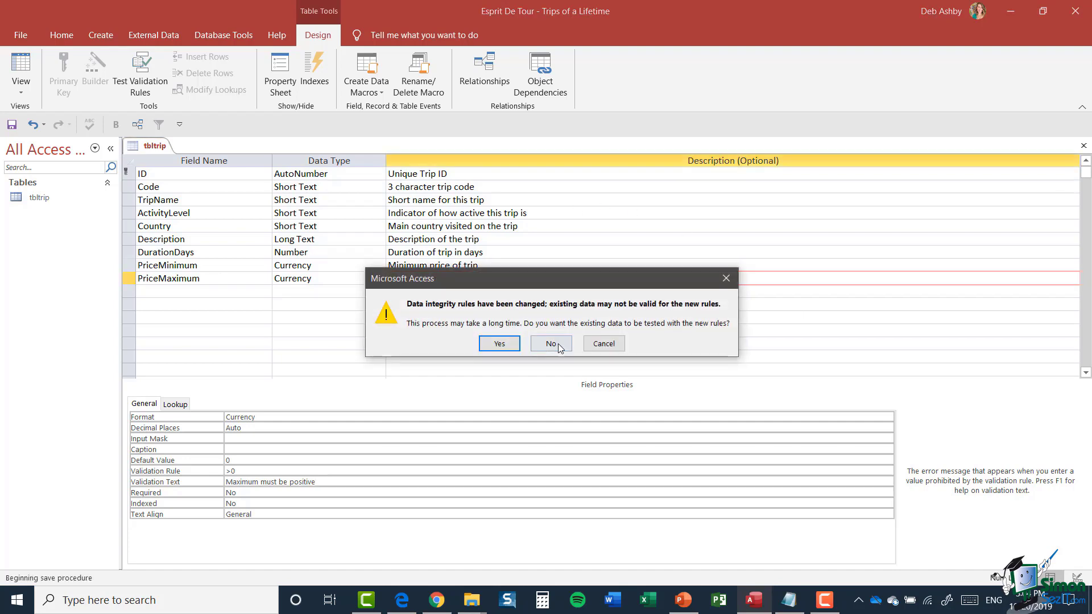
{"action": "left_click", "coordinate": [551, 344]}
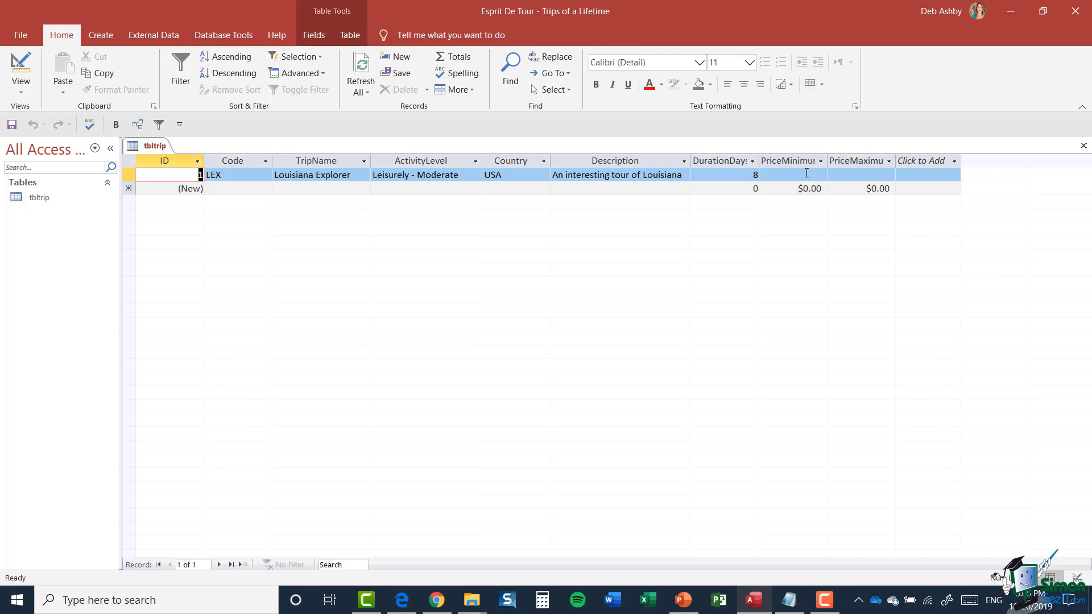
Copy $3,080 from the trip notes into the LEX record's PriceMinimum cell.
{"action": "left_click", "coordinate": [789, 600]}
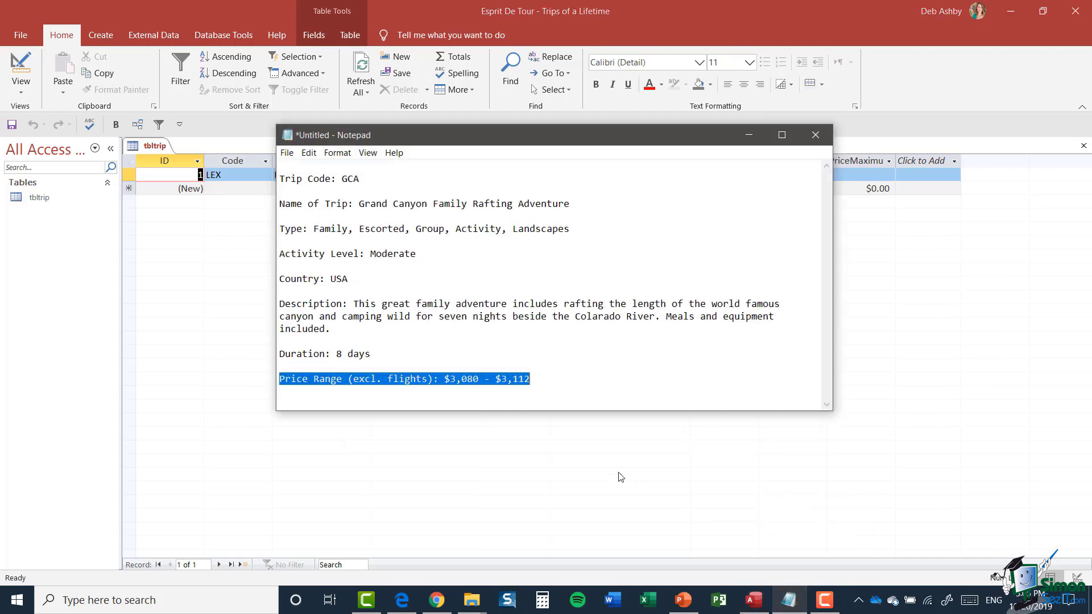
{"action": "left_click", "coordinate": [510, 348]}
{"action": "left_click_drag", "start_coordinate": [442, 380], "coordinate": [480, 381]}
{"action": "right_click", "coordinate": [466, 380]}
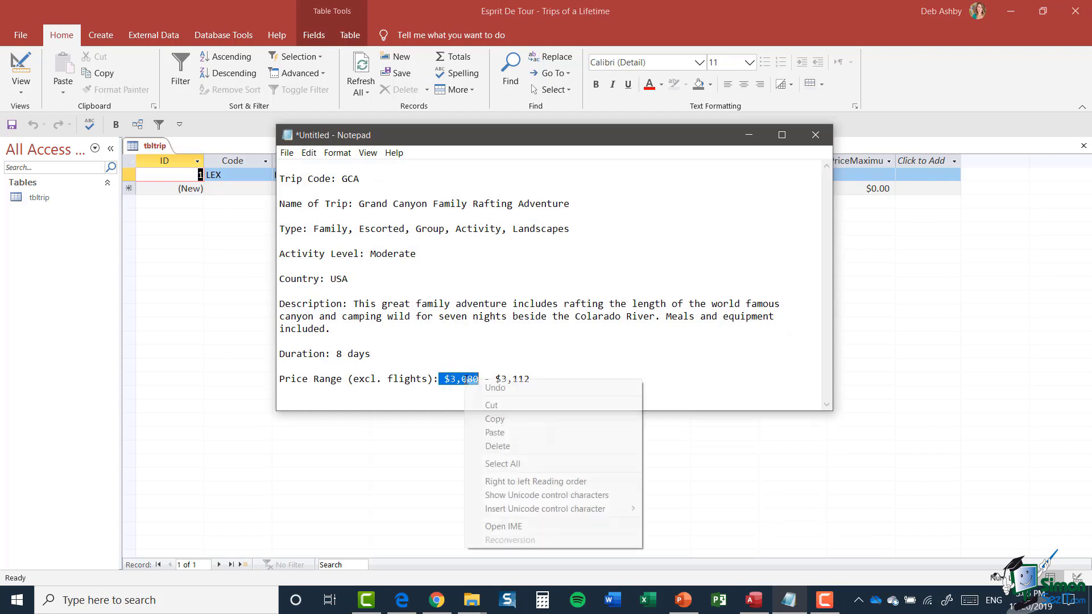
{"action": "left_click", "coordinate": [536, 418]}
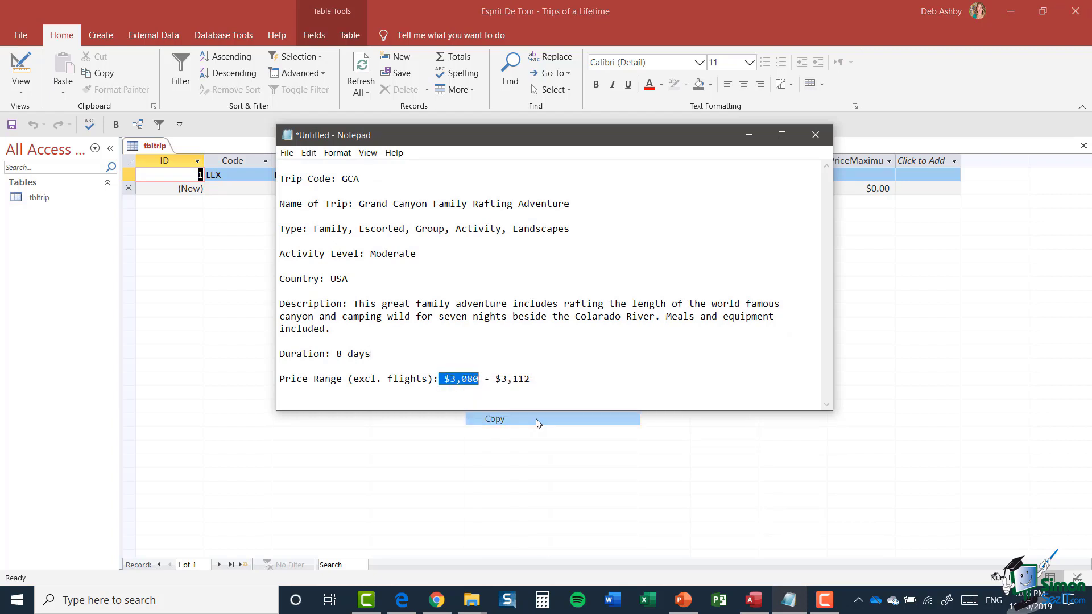
{"action": "left_click", "coordinate": [882, 333]}
{"action": "left_click", "coordinate": [791, 174]}
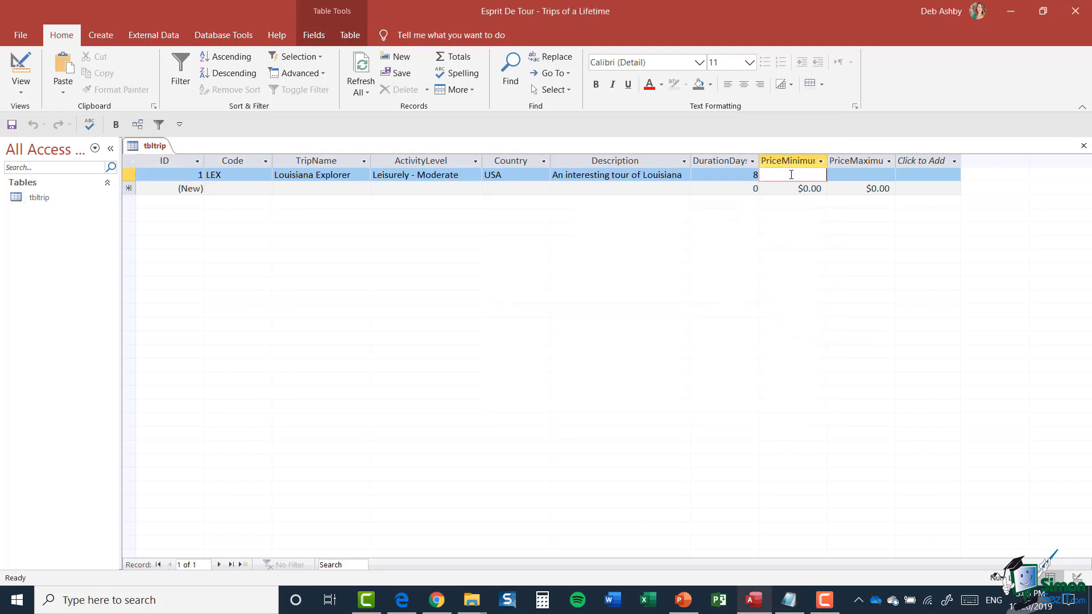
{"action": "right_click", "coordinate": [792, 175]}
{"action": "left_click", "coordinate": [834, 222]}
Copy $3,112 from the trip notes into the LEX record's PriceMaximum cell.
{"action": "left_click", "coordinate": [788, 600]}
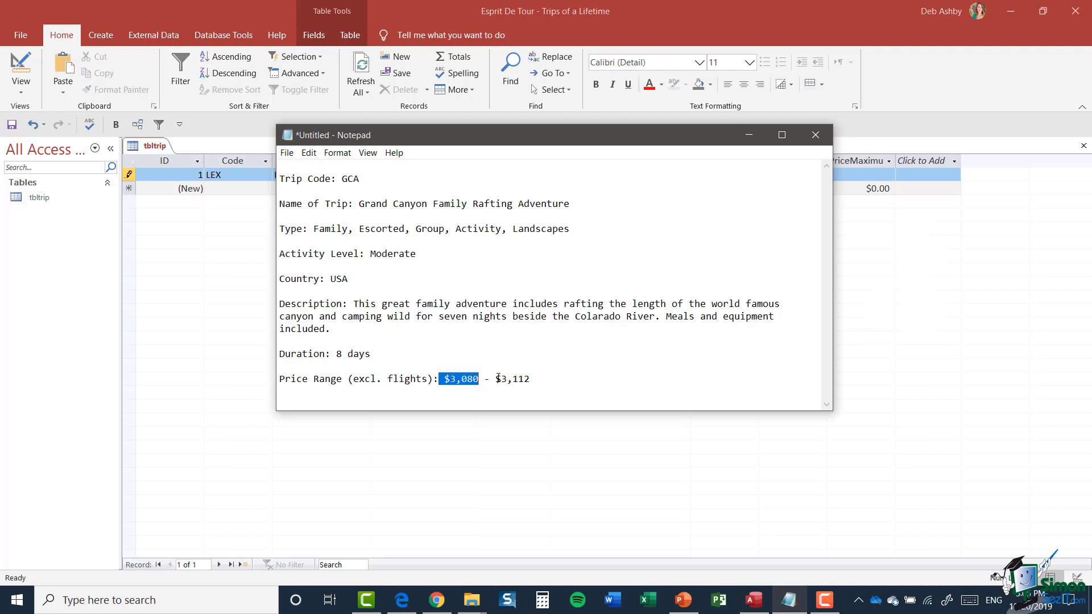
{"action": "left_click_drag", "start_coordinate": [495, 379], "coordinate": [531, 379]}
{"action": "right_click", "coordinate": [523, 380]}
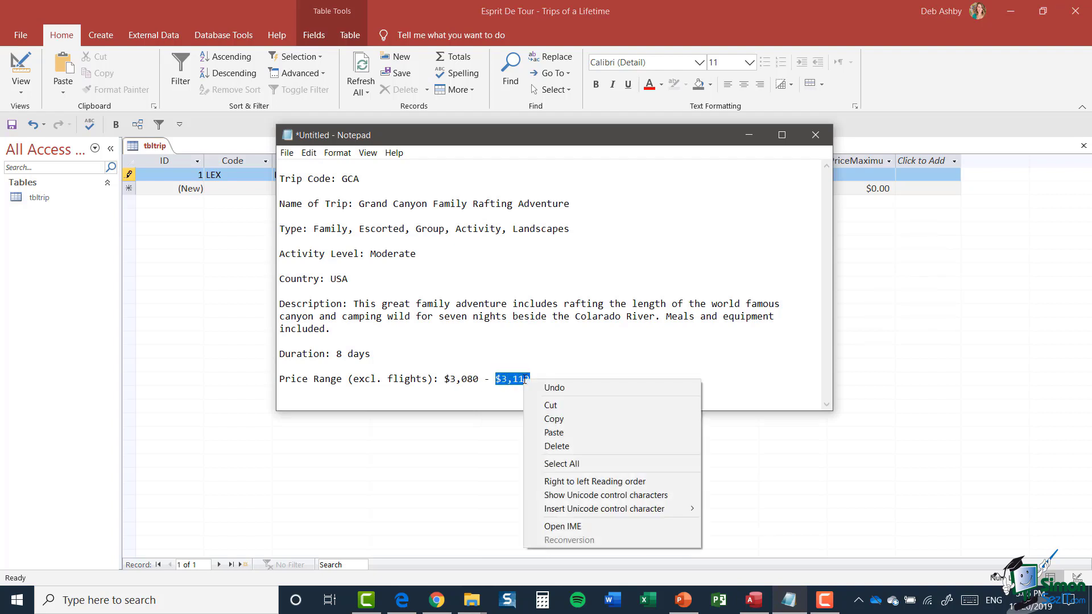
{"action": "left_click", "coordinate": [573, 416]}
{"action": "left_click", "coordinate": [874, 175]}
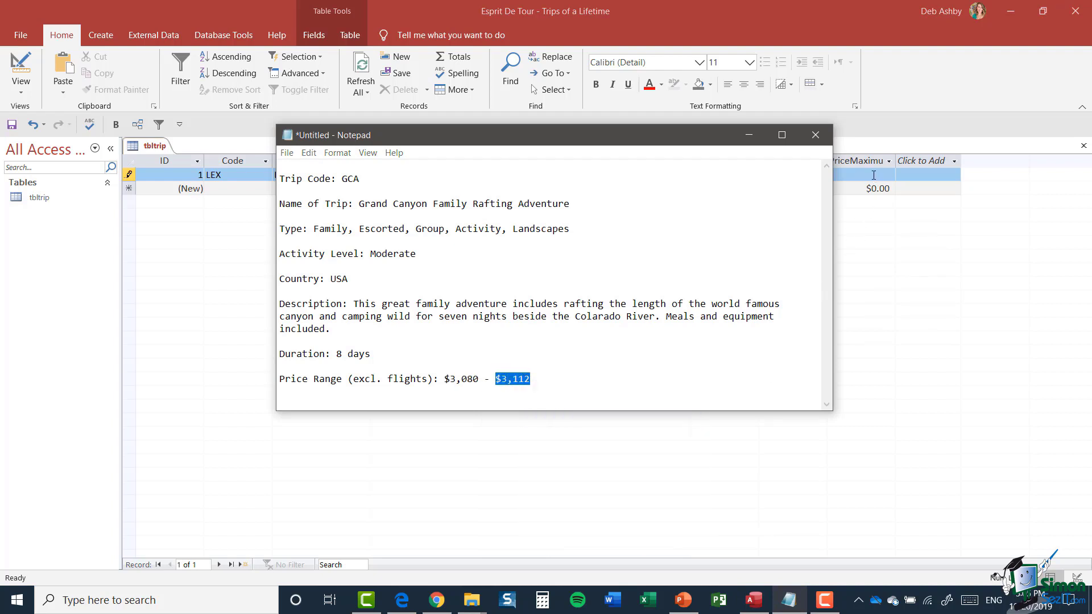
{"action": "right_click", "coordinate": [874, 175]}
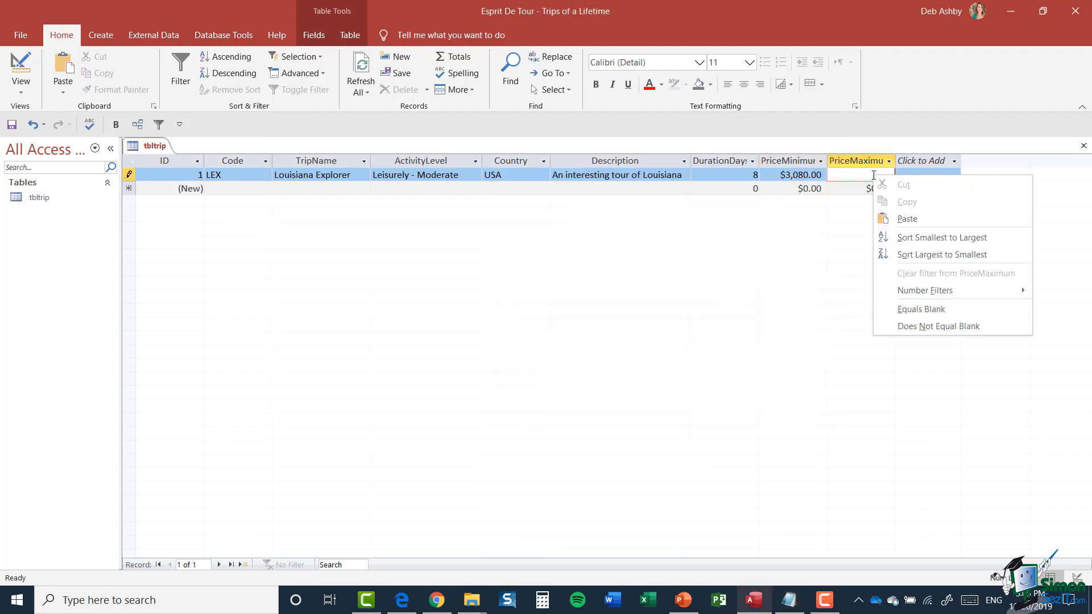
{"action": "left_click", "coordinate": [906, 218]}
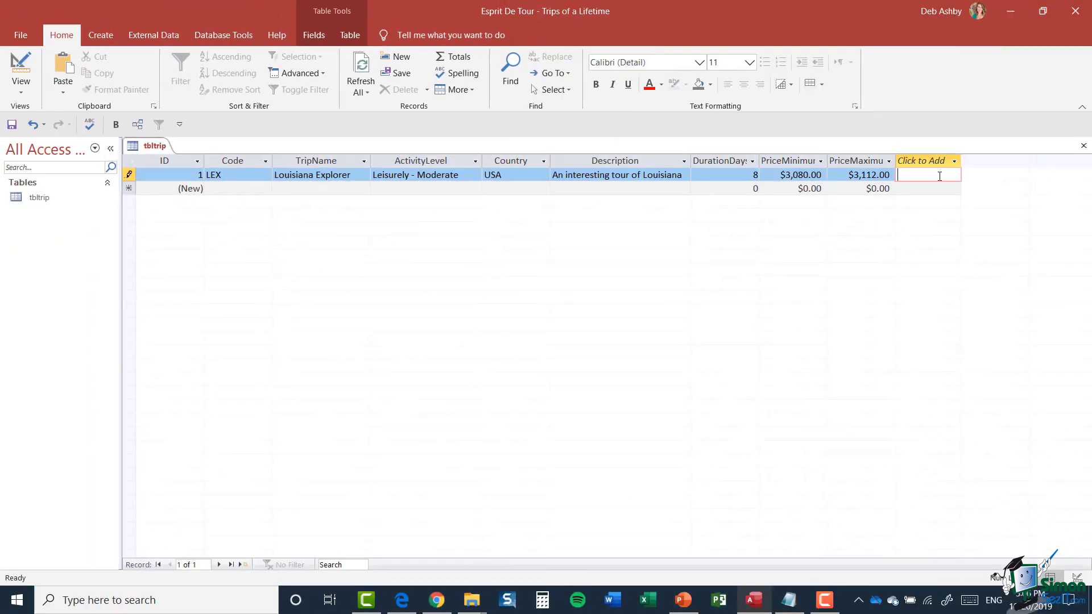